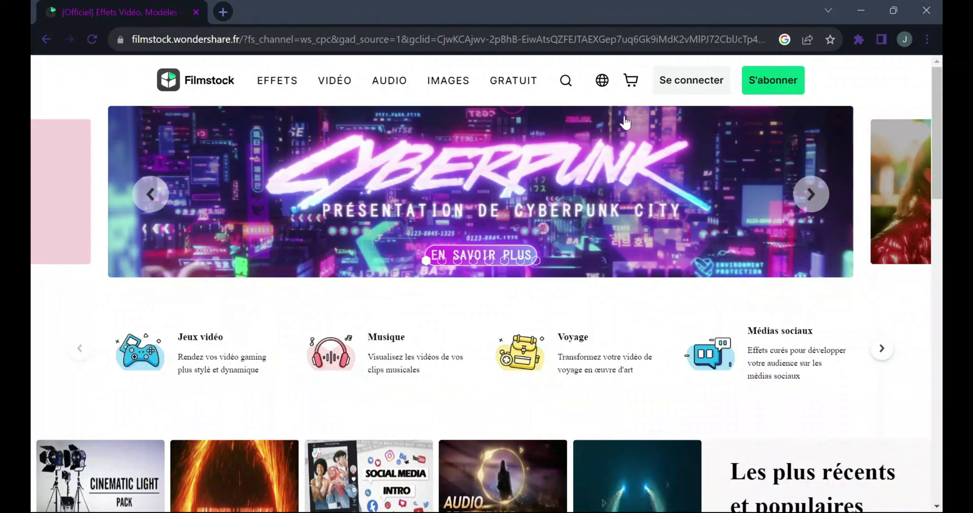
# Search Filmstock for halloween and open the free Halloween Sounds Pack
pyautogui.click(568, 87)
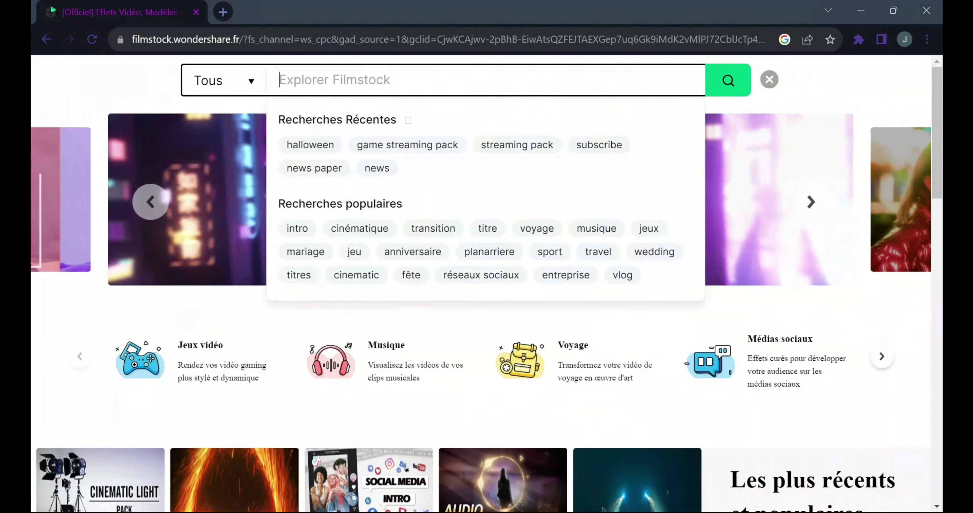
pyautogui.click(315, 145)
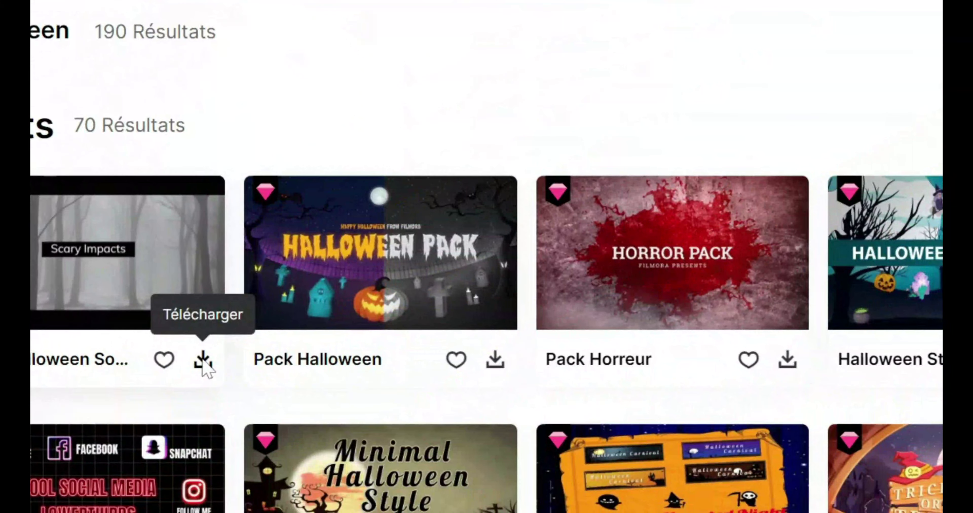
pyautogui.click(151, 256)
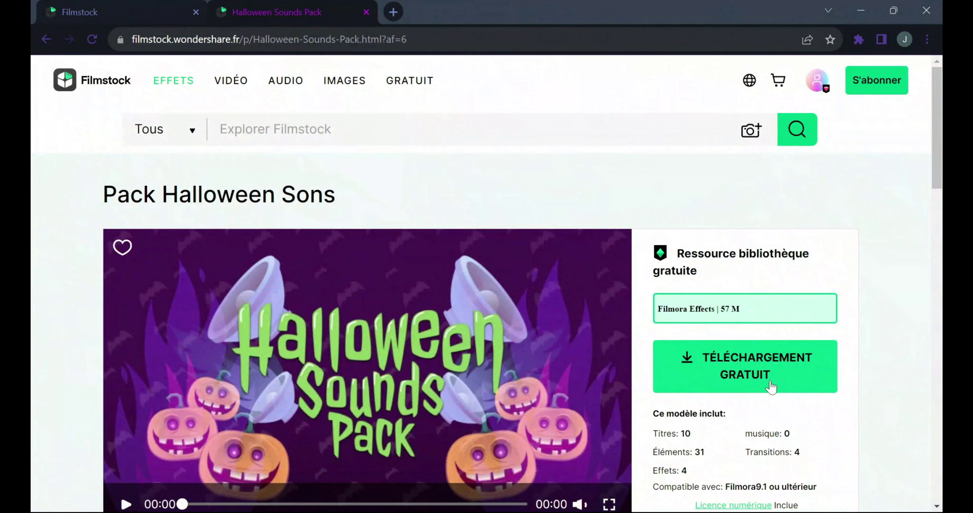
# Download the Halloween Sounds Pack into Filmora and close the Filmstock list of downloaded effects
pyautogui.click(722, 372)
pyautogui.click(559, 164)
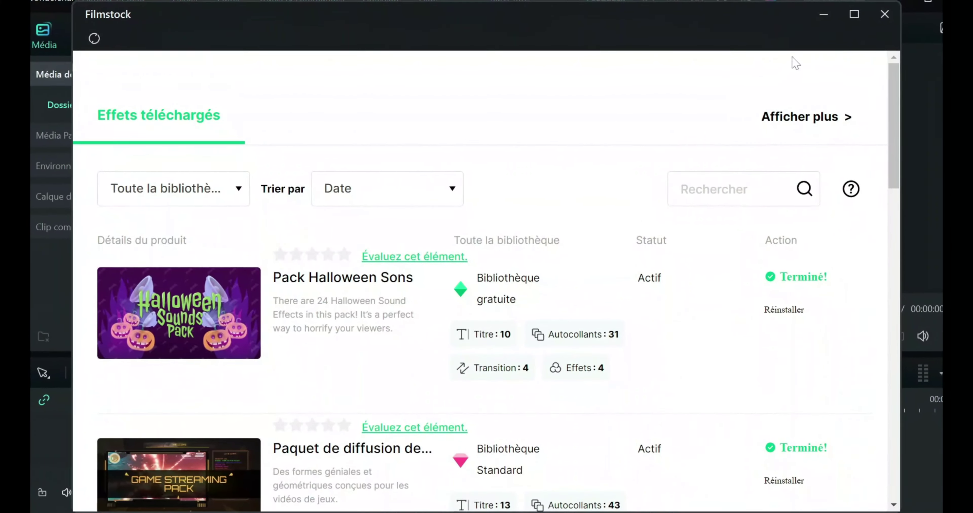
pyautogui.click(873, 21)
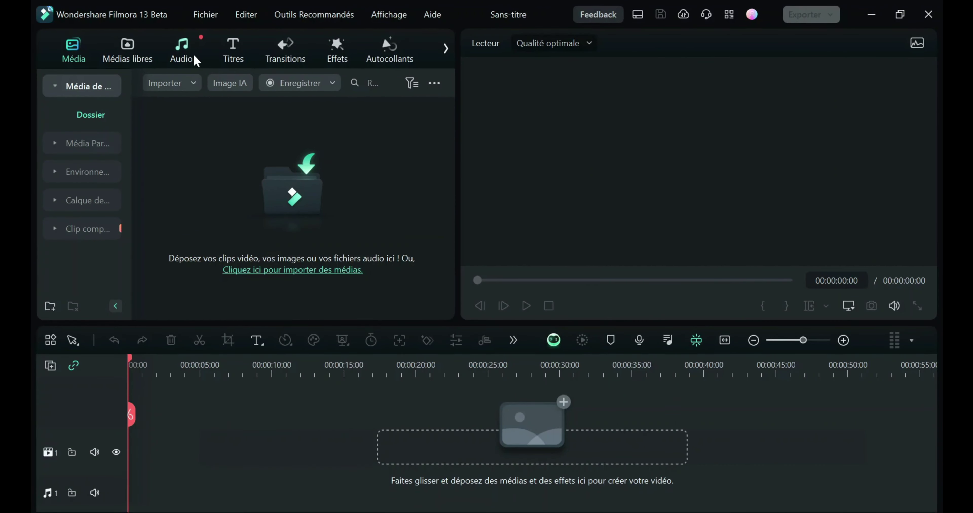
# Look through the audio, title and effect libraries, including the downloaded resource packs among the personal files
pyautogui.click(183, 53)
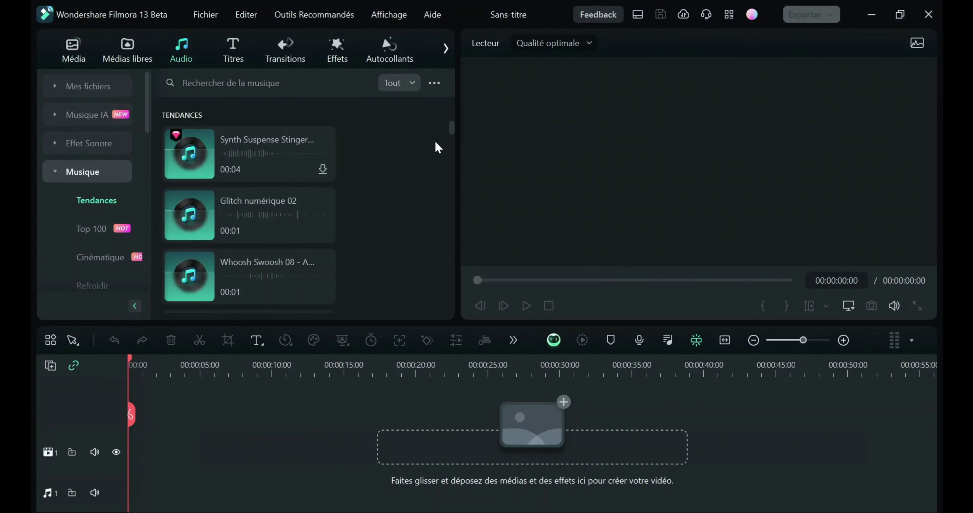
pyautogui.click(232, 51)
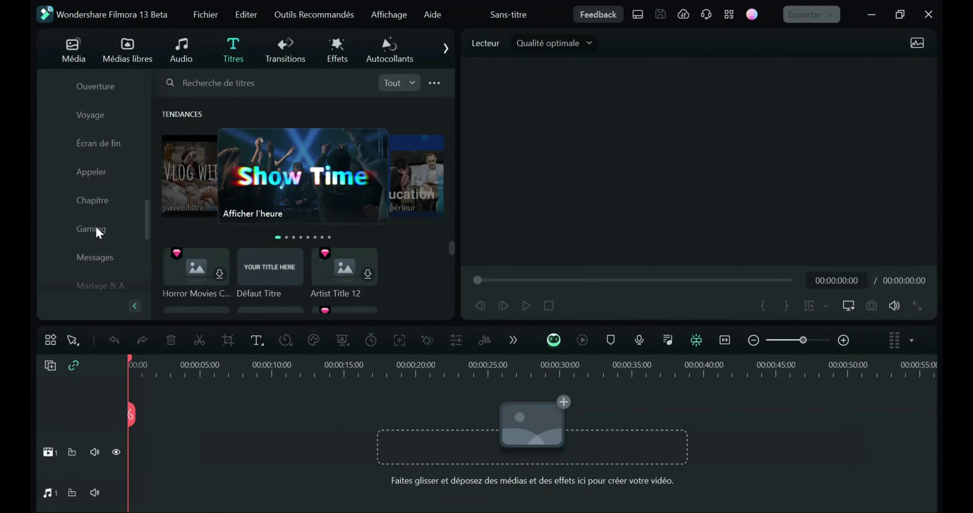
pyautogui.click(340, 51)
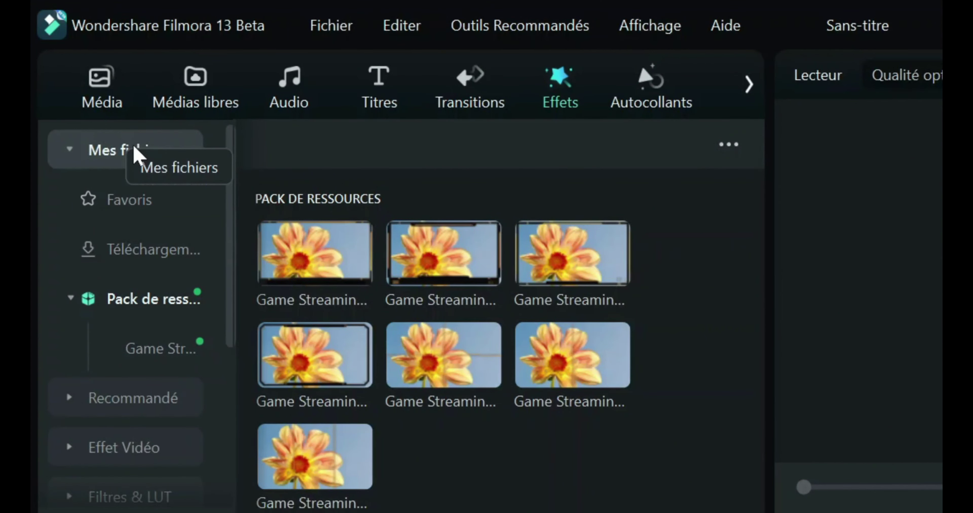
pyautogui.scroll(-5, 140, 313)
pyautogui.scroll(5, 140, 313)
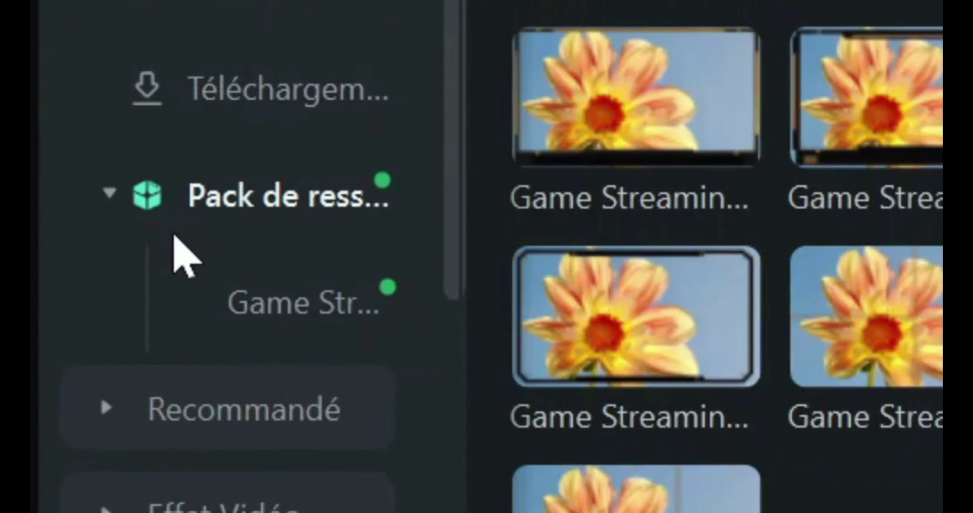
pyautogui.click(115, 200)
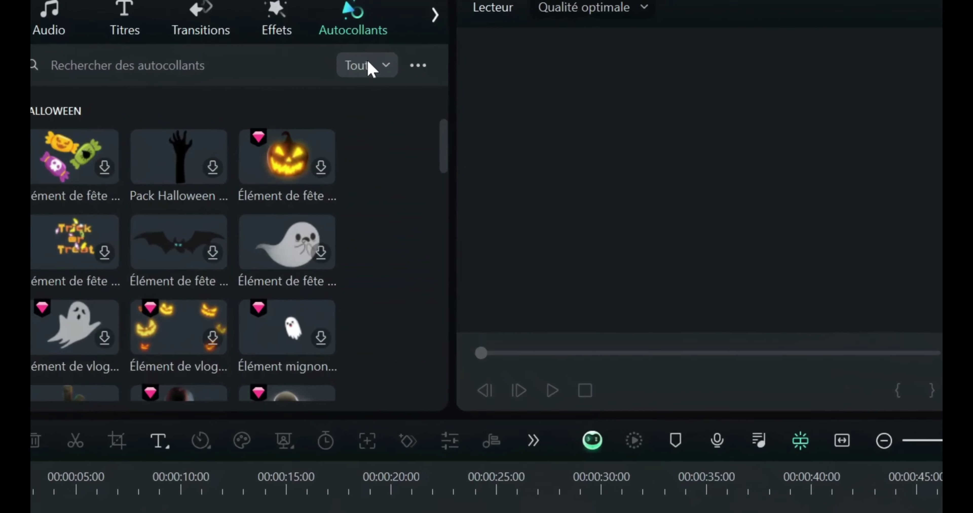
# Filter the Halloween stickers to free ones and browse them
pyautogui.click(398, 80)
pyautogui.click(419, 123)
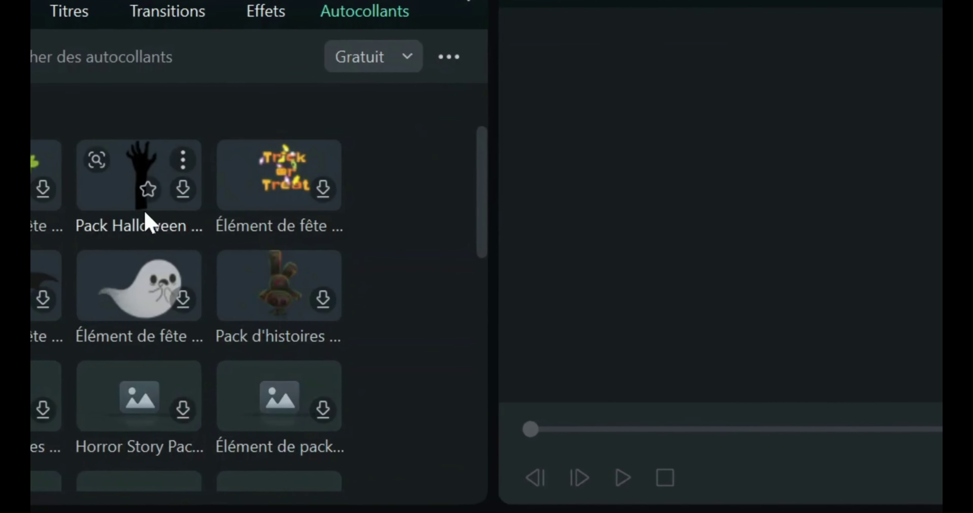
pyautogui.scroll(-3, 149, 221)
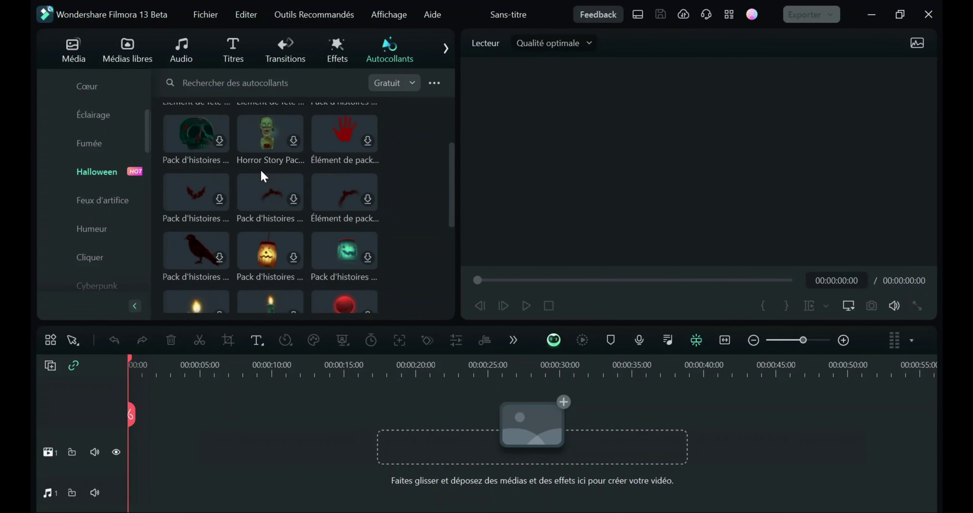
pyautogui.scroll(-3, 260, 169)
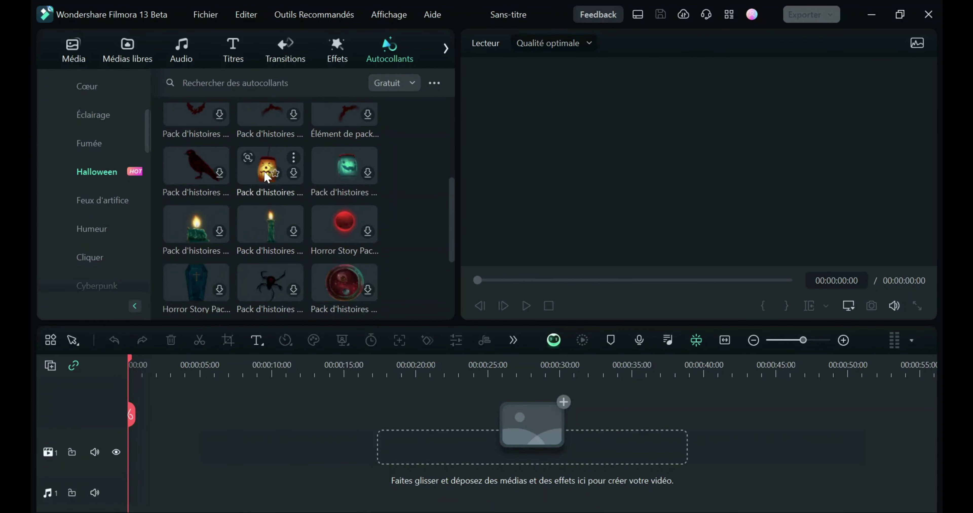
pyautogui.scroll(-3, 297, 173)
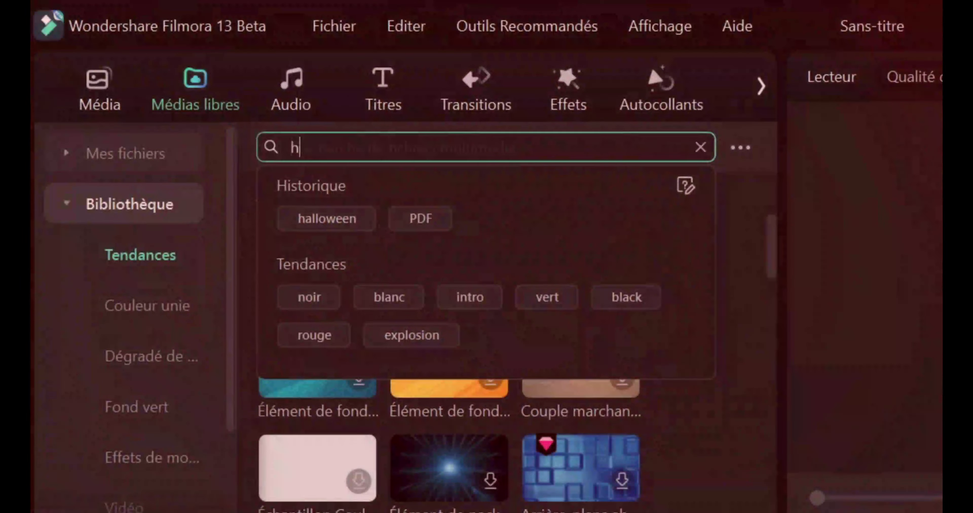
# Search the free stock media for halloween and place the haunted-house clip at the start of the video track
pyautogui.write('al')
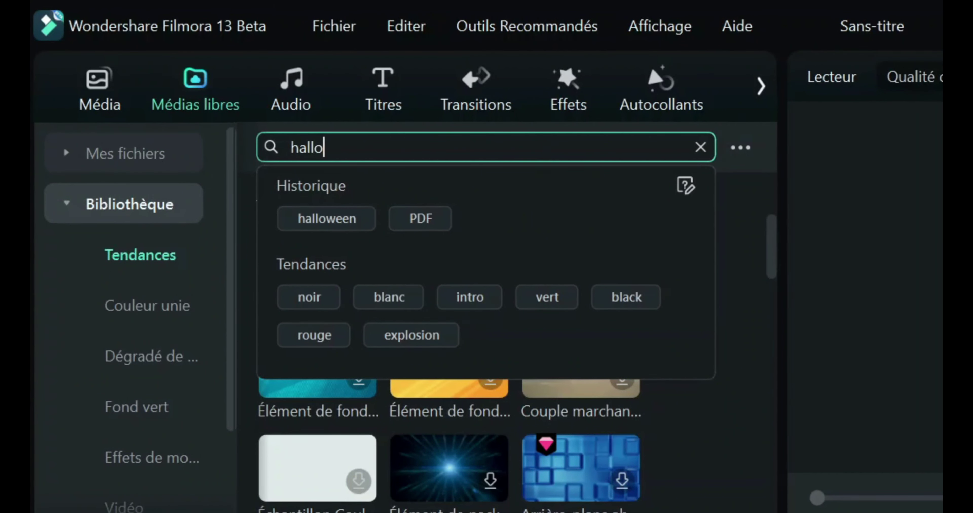
pyautogui.write('lo')
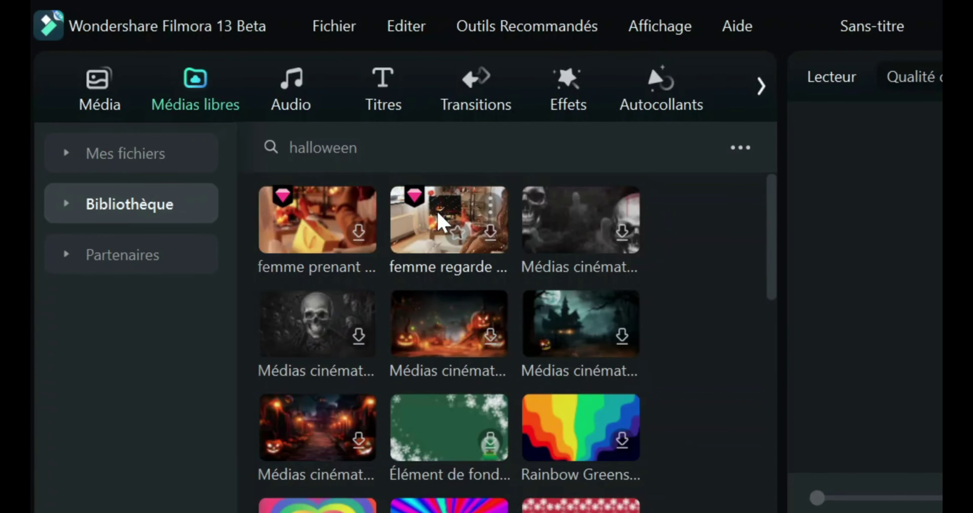
pyautogui.moveTo(619, 223); pyautogui.dragTo(212, 512)
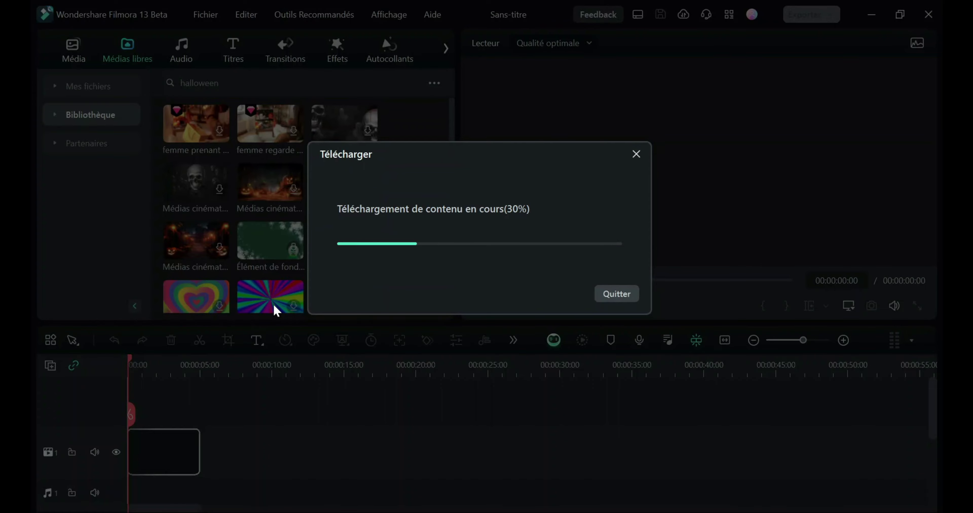
pyautogui.click(534, 293)
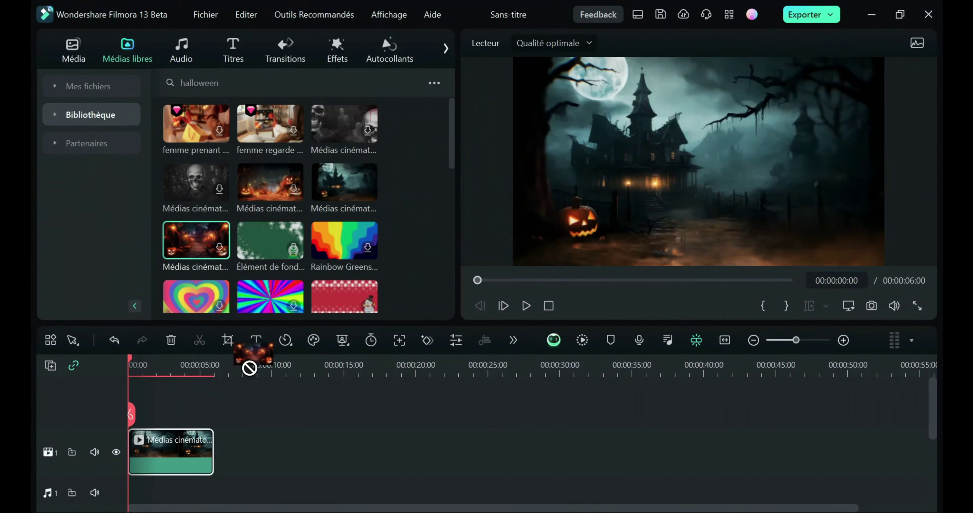
# Place the Halloween pumpkin street clip right after the haunted-house clip and browse the remaining stock results
pyautogui.moveTo(249, 368); pyautogui.dragTo(231, 457)
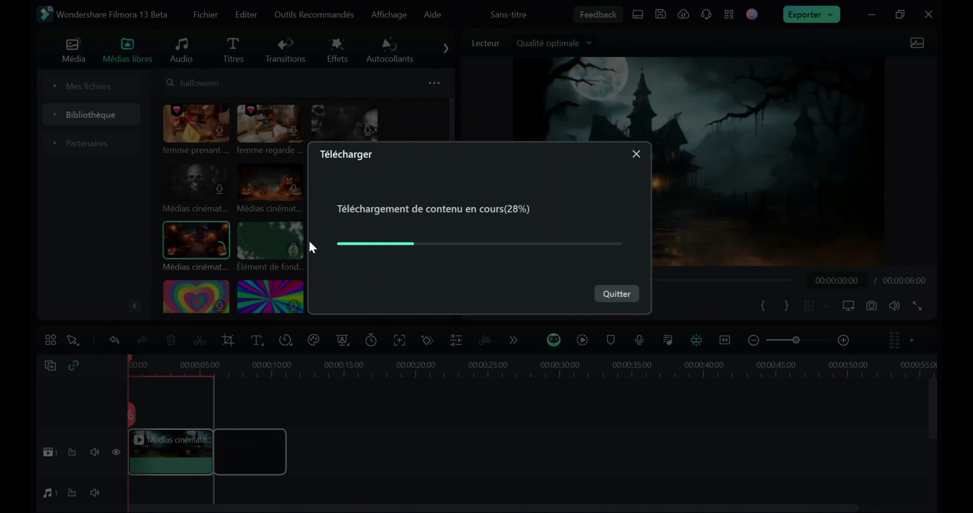
pyautogui.scroll(-10, 317, 211)
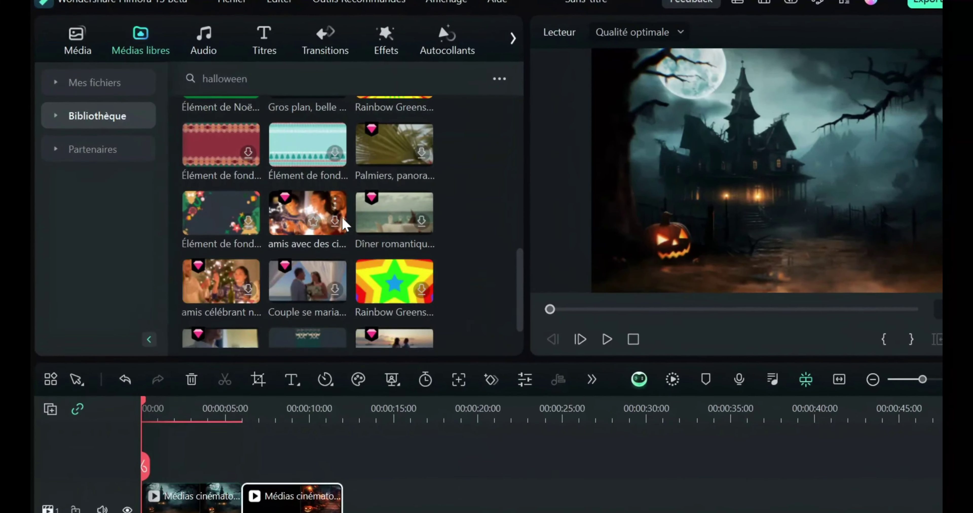
pyautogui.scroll(-2, 345, 224)
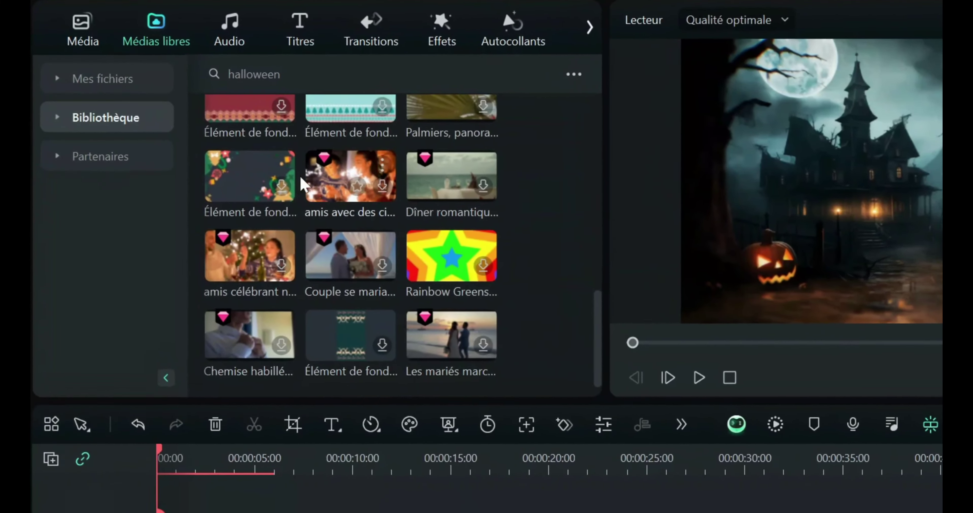
# Search the Pexels partner videos for halloween and add the teal-lit pumpkin clip and the candlelit costume clip to the video track
pyautogui.click(64, 166)
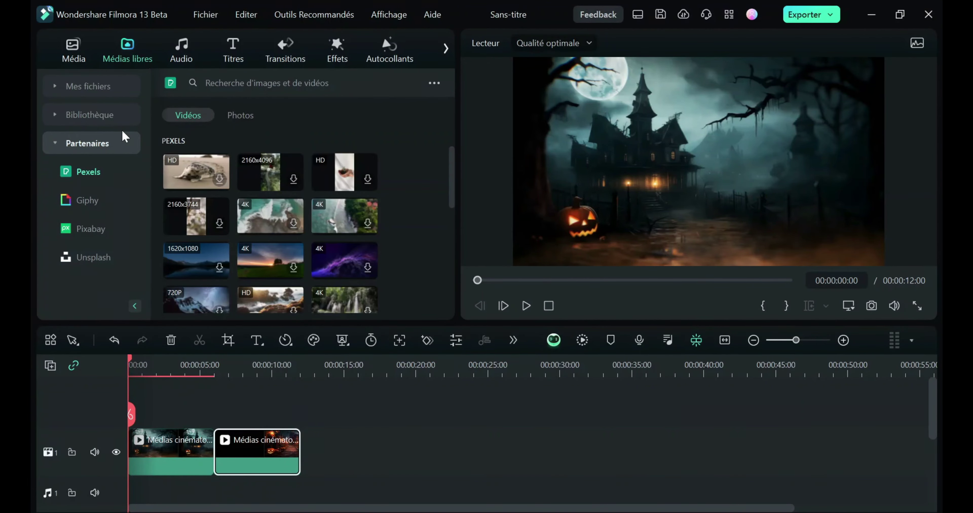
pyautogui.click(264, 83)
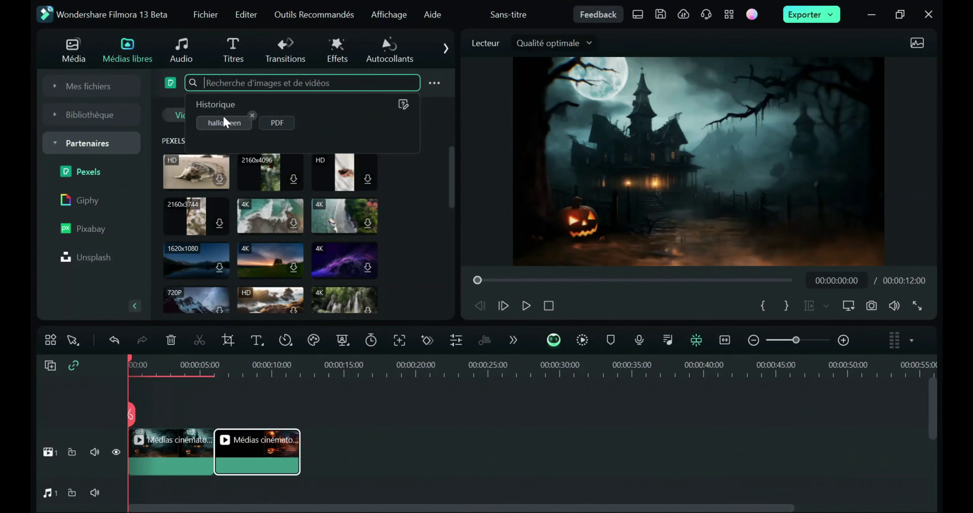
pyautogui.click(225, 122)
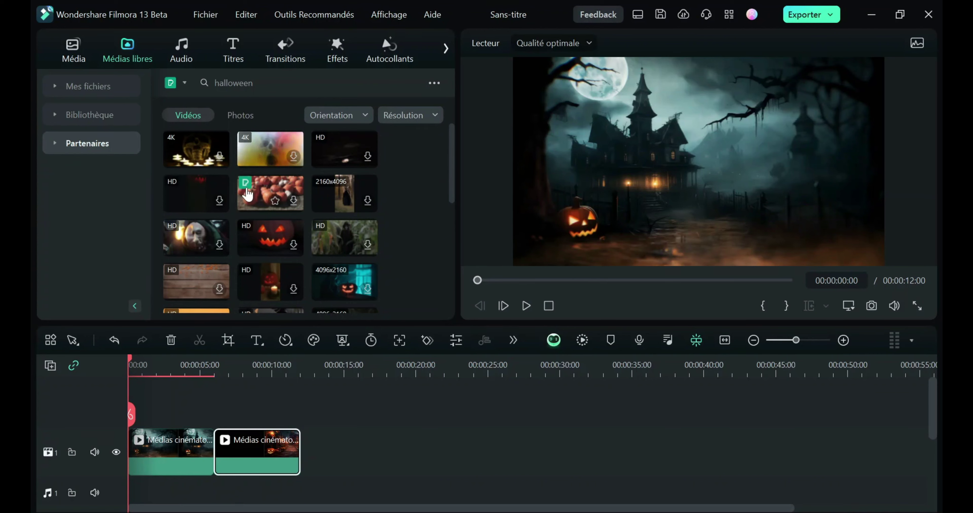
pyautogui.scroll(-3, 248, 195)
pyautogui.moveTo(341, 187); pyautogui.dragTo(304, 467)
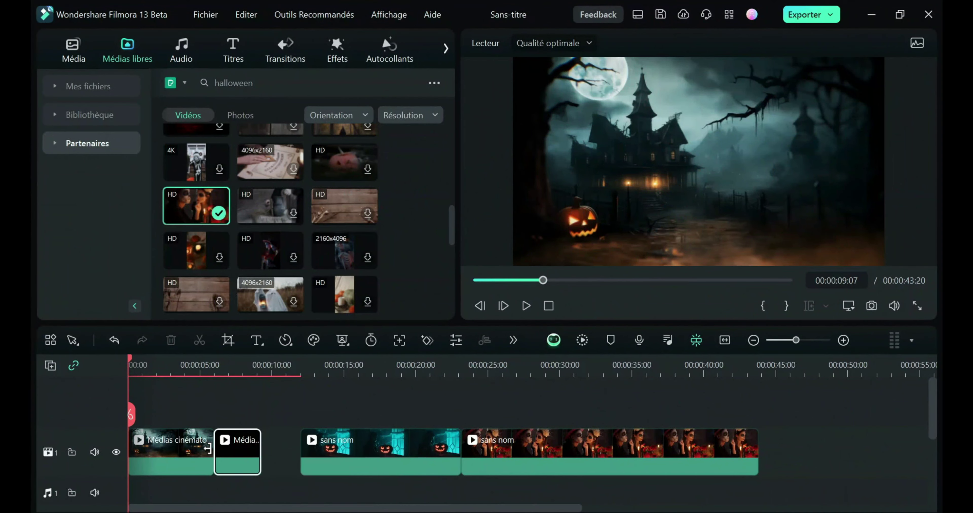
# Trim the haunted-house clip to 4 seconds and both Pexels clips to about 4 seconds each, closing the gaps between clips
pyautogui.press('Delete')
pyautogui.moveTo(207, 448); pyautogui.dragTo(185, 450)
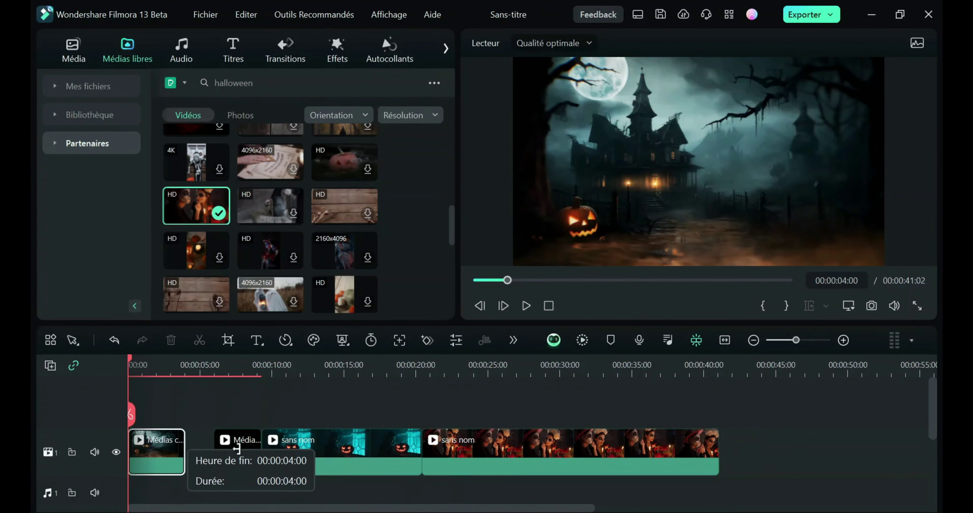
pyautogui.moveTo(422, 449); pyautogui.dragTo(296, 448)
pyautogui.moveTo(601, 452); pyautogui.dragTo(296, 446)
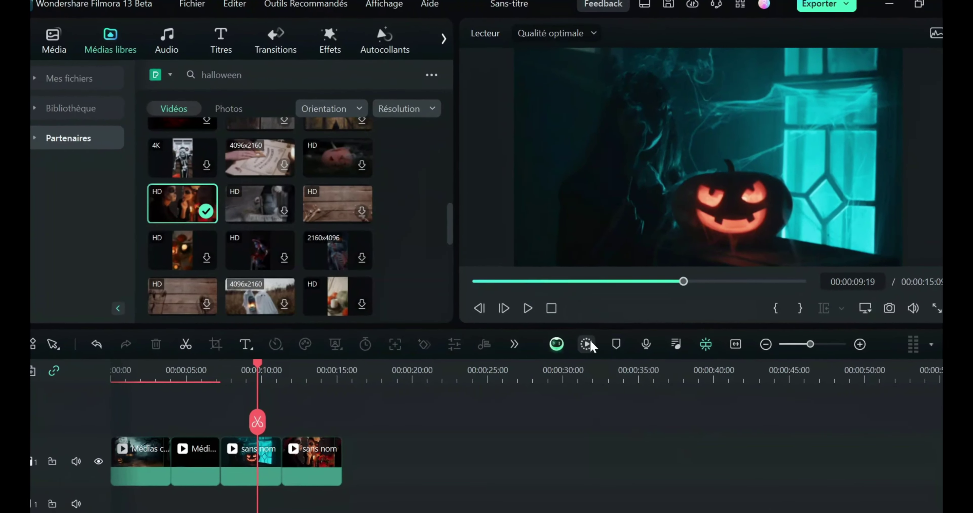
# Render the timeline preview and return the playhead to the beginning of the video
pyautogui.click(587, 345)
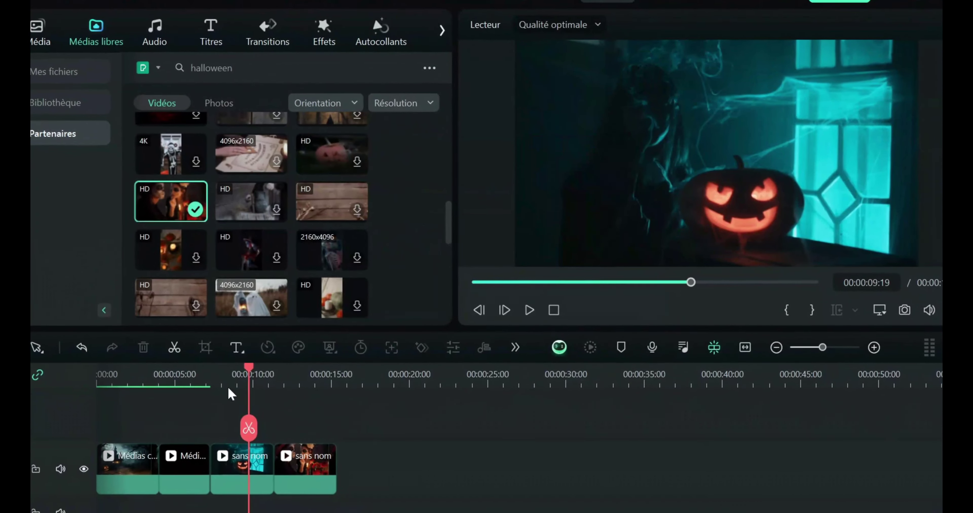
pyautogui.click(98, 376)
# Place the glowing-eyes Halloween transition at the cut between the second and third clips
pyautogui.click(287, 31)
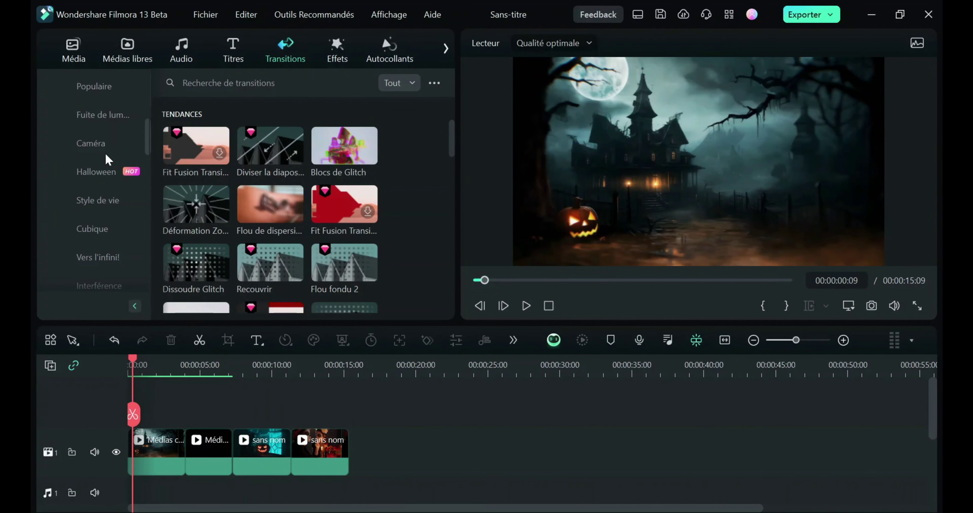
pyautogui.click(98, 172)
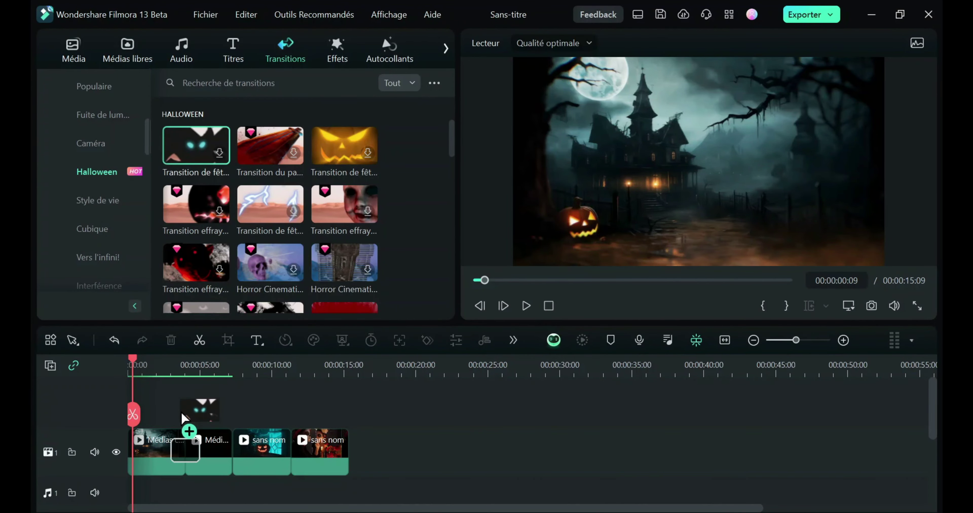
pyautogui.moveTo(184, 418); pyautogui.dragTo(185, 438)
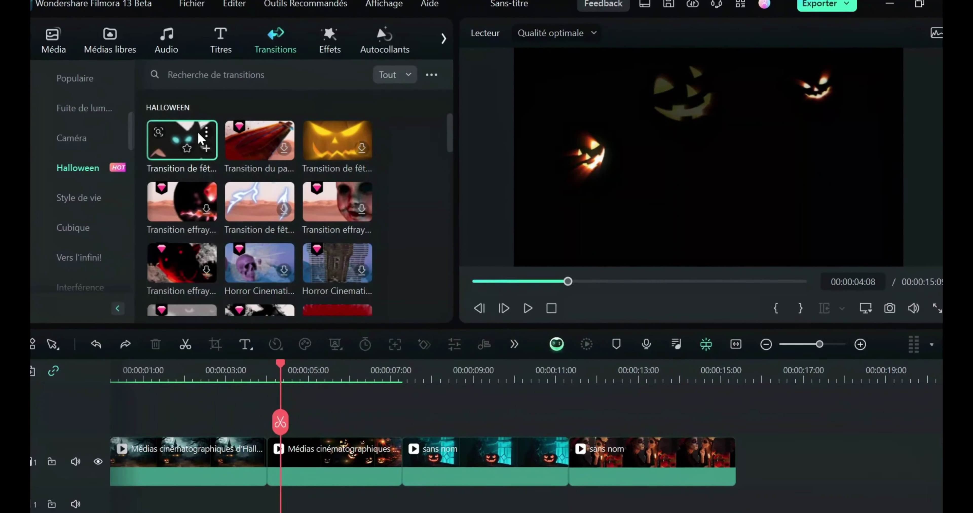
pyautogui.moveTo(201, 138); pyautogui.dragTo(570, 440)
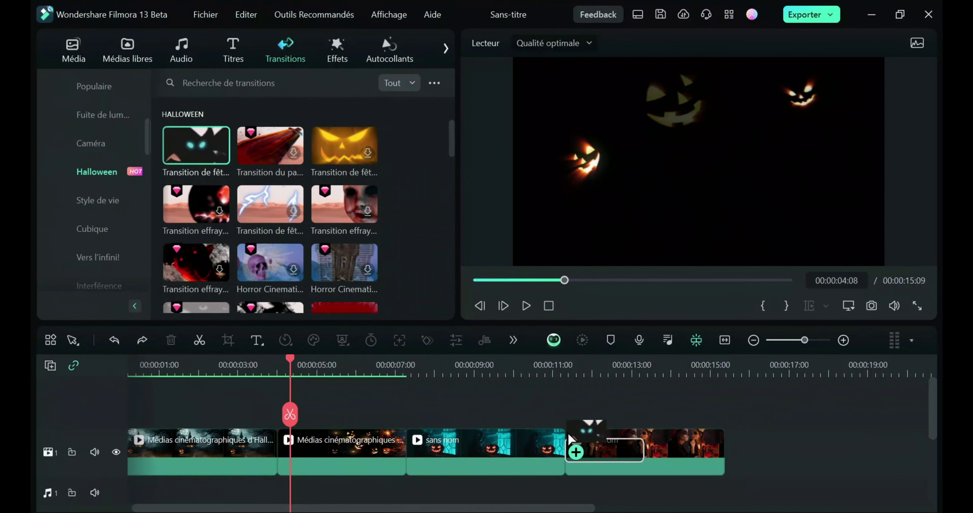
pyautogui.moveTo(273, 450); pyautogui.dragTo(407, 449)
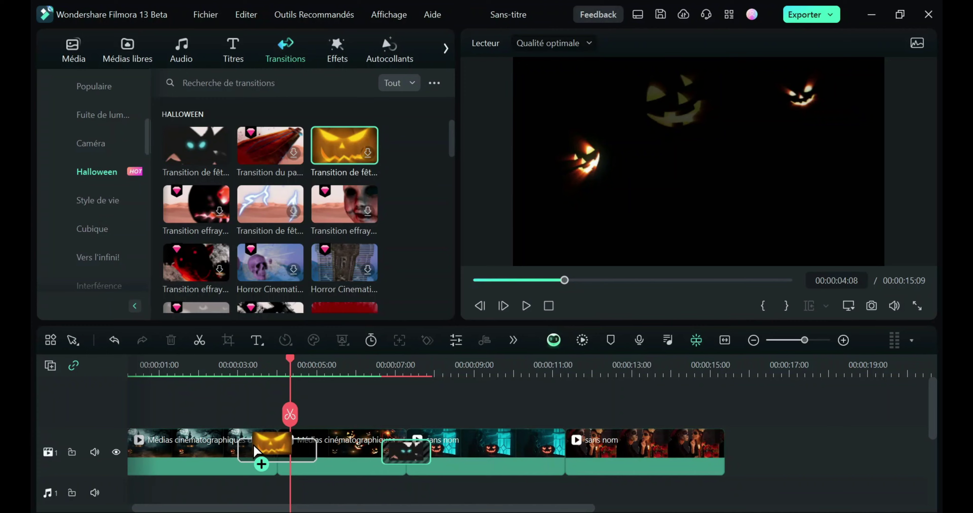
# Add the yellow pumpkin and green skull Halloween transitions at the two remaining cuts and render the timeline preview
pyautogui.moveTo(254, 446); pyautogui.dragTo(264, 446)
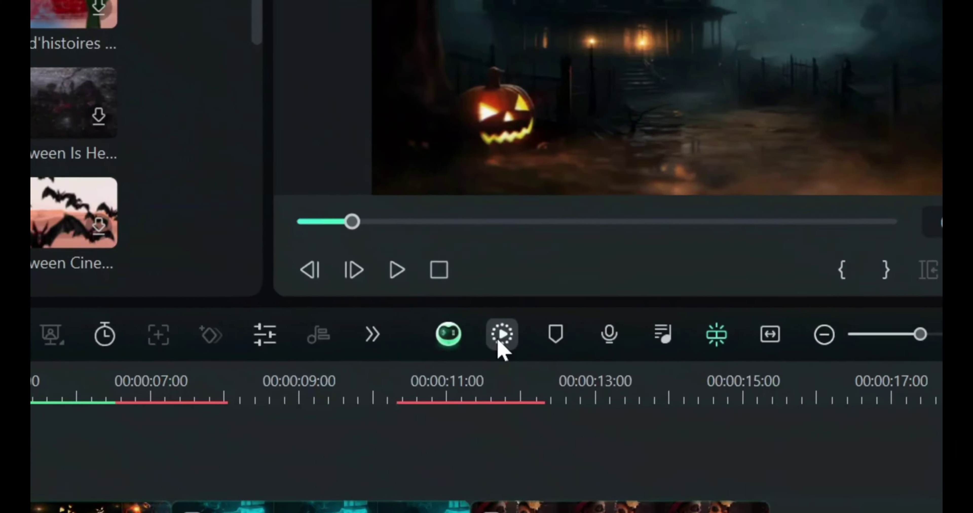
pyautogui.click(501, 334)
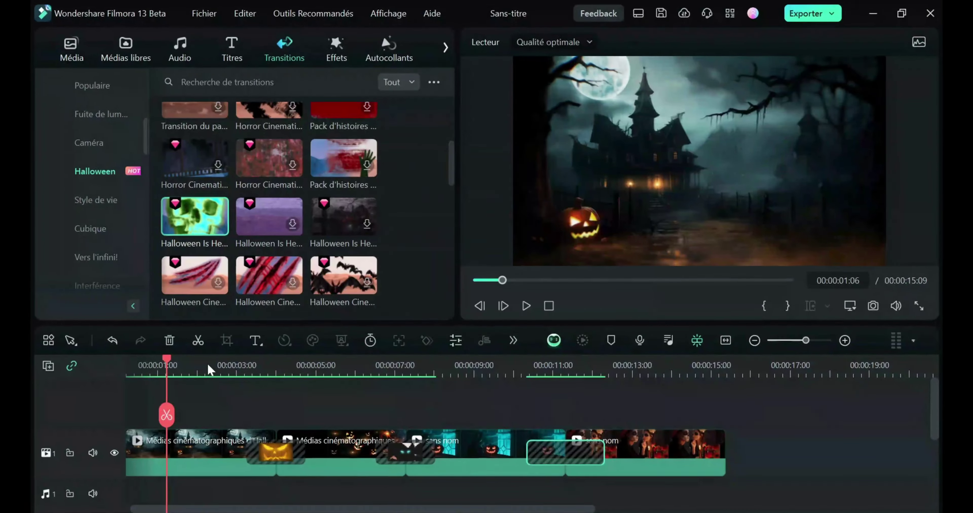
# Generate five AI music tracks with the Triste mood, each 27 seconds long
pyautogui.moveTo(168, 359); pyautogui.dragTo(116, 376)
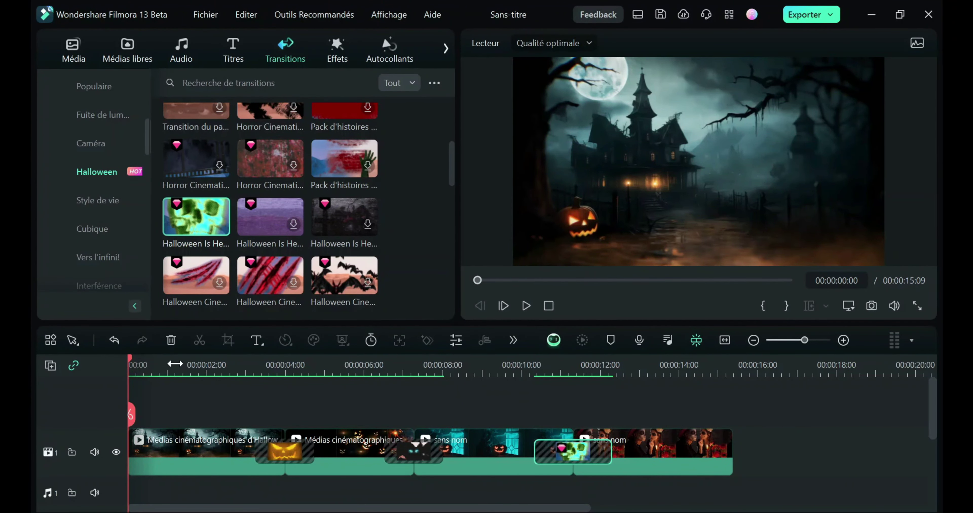
pyautogui.click(175, 47)
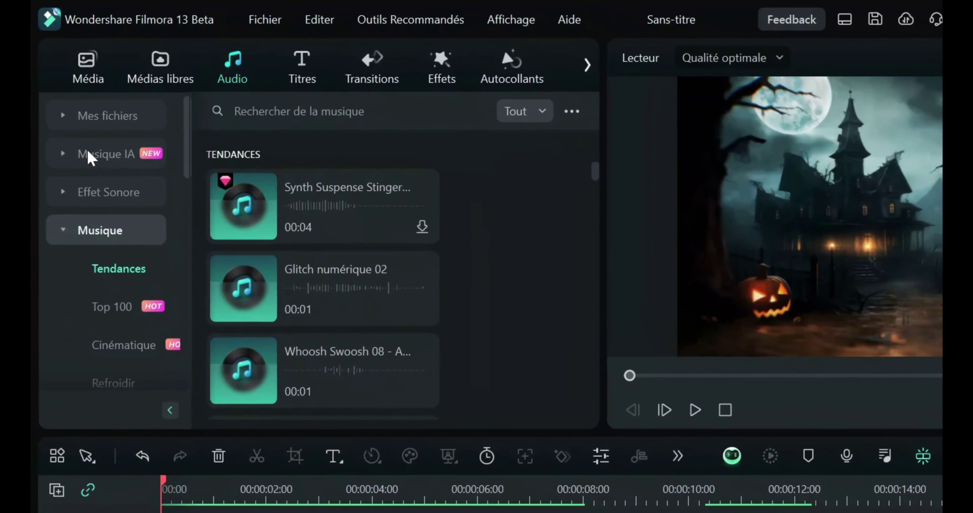
pyautogui.click(75, 114)
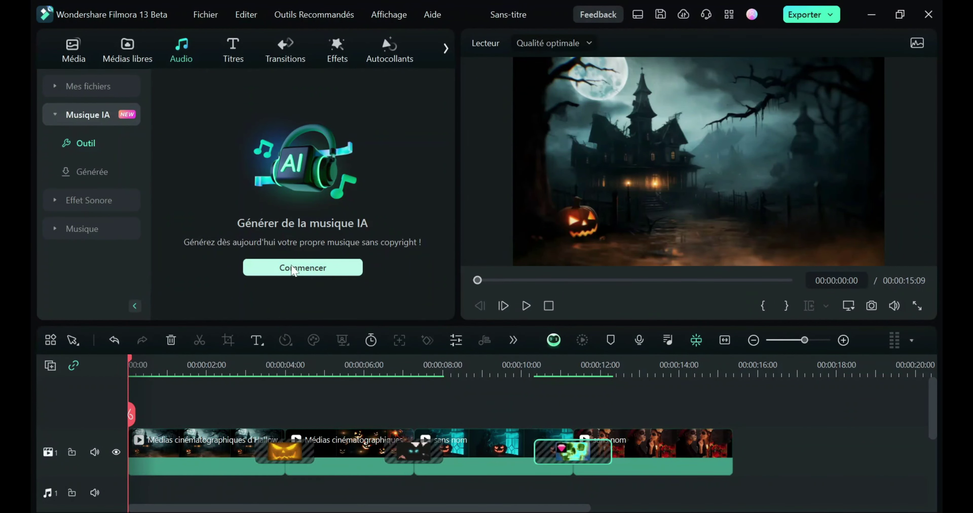
pyautogui.click(293, 269)
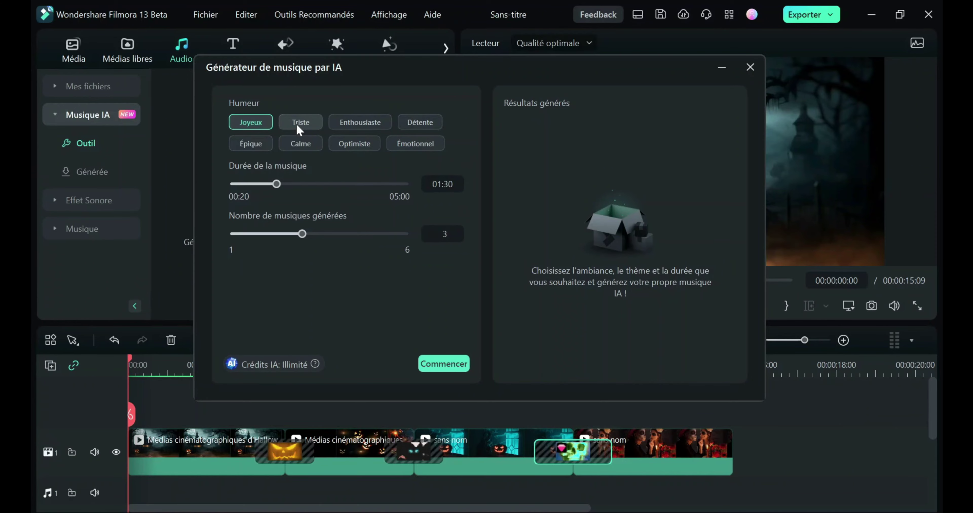
pyautogui.click(300, 127)
pyautogui.moveTo(276, 184); pyautogui.dragTo(239, 186)
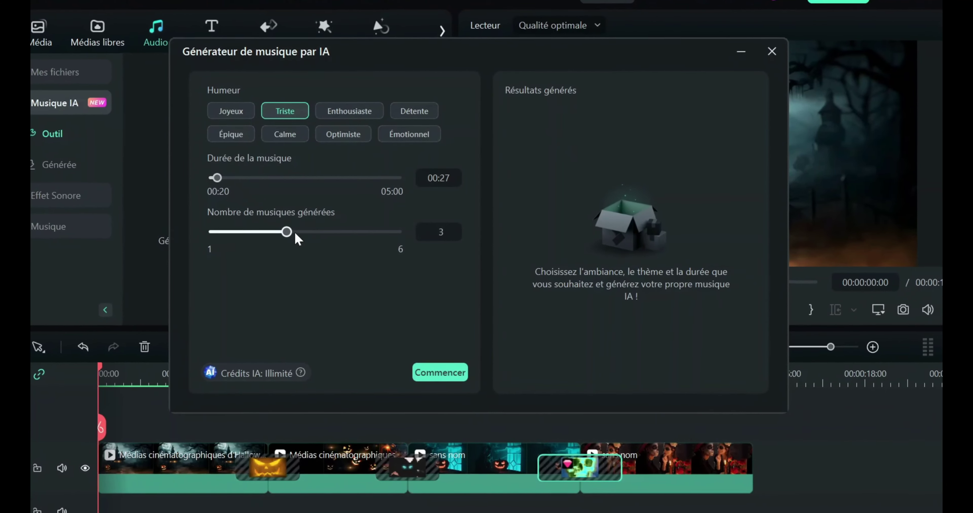
pyautogui.moveTo(292, 233); pyautogui.dragTo(346, 234)
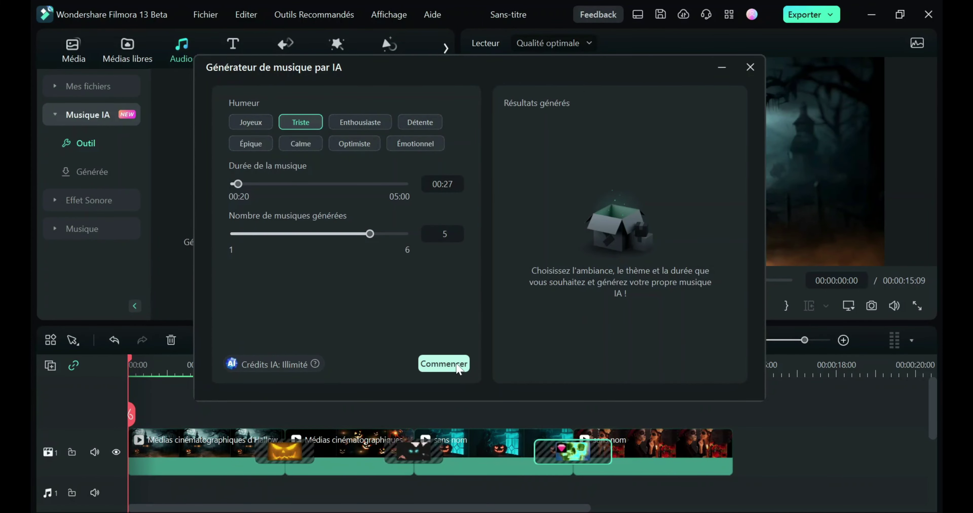
pyautogui.click(444, 364)
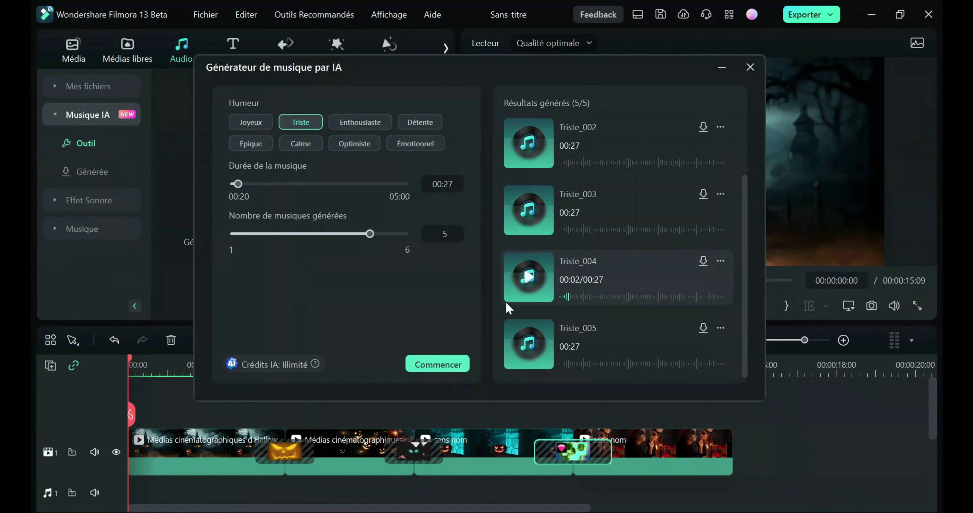
# Listen to the generated music, download Triste_004 and place it on the first audio track at the video's start
pyautogui.click(531, 345)
pyautogui.click(703, 261)
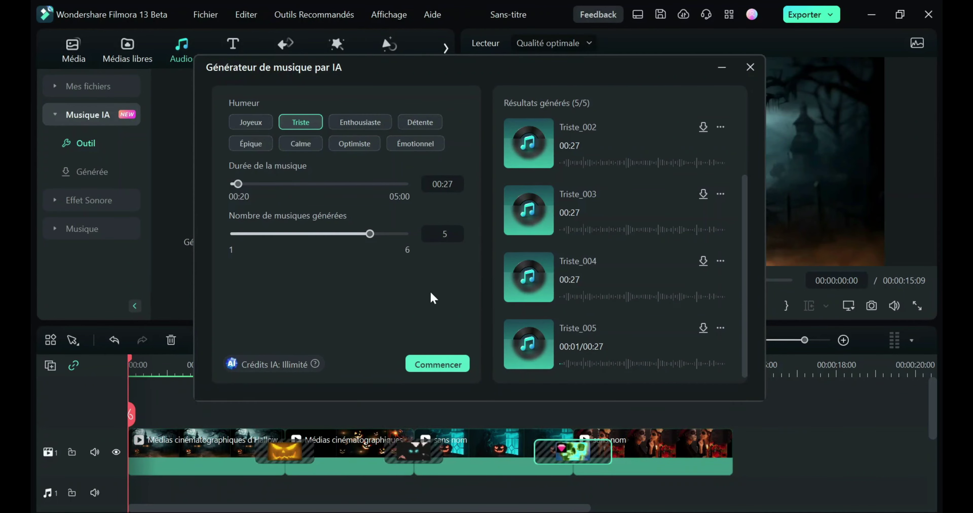
pyautogui.moveTo(529, 277); pyautogui.dragTo(139, 487)
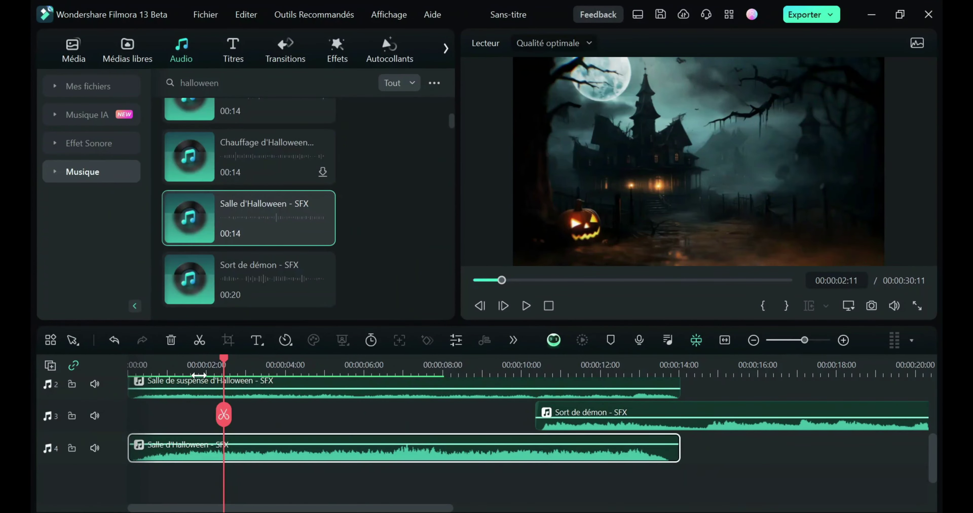
# Move the Sort de démon sound effect earlier to start at about 7 seconds and cut it off at the end of the video
pyautogui.moveTo(225, 371); pyautogui.dragTo(112, 372)
pyautogui.scroll(1, 397, 430)
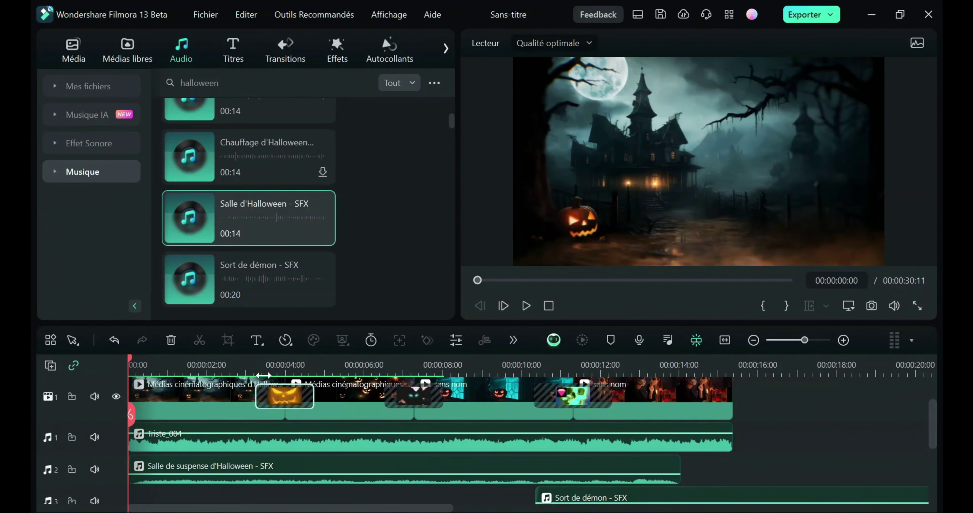
pyautogui.scroll(-3, 352, 449)
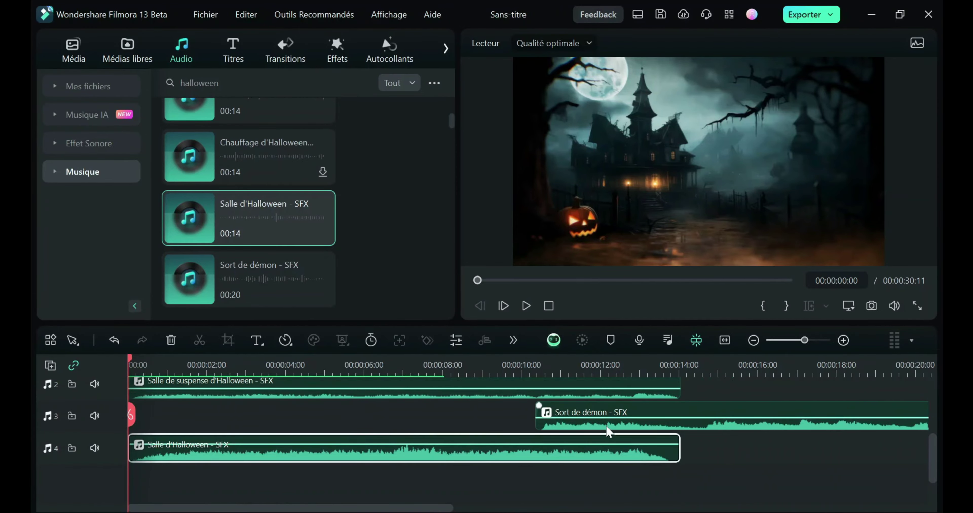
pyautogui.moveTo(608, 431); pyautogui.dragTo(485, 431)
pyautogui.scroll(5, 211, 130)
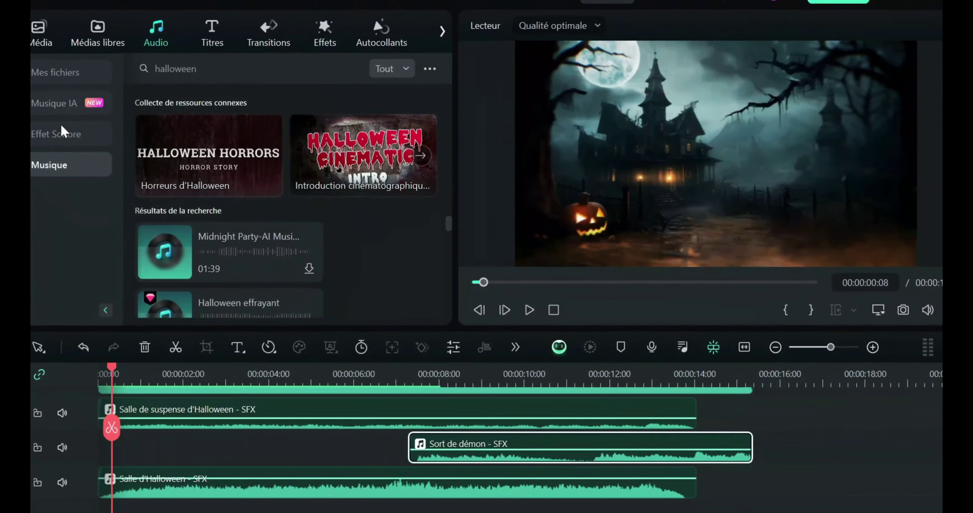
# Add the Monstre qui Grogne sound effect at 00:00:03:06 on a new audio track and trim it to about one second
pyautogui.click(62, 131)
pyautogui.scroll(-3, 61, 197)
pyautogui.click(60, 227)
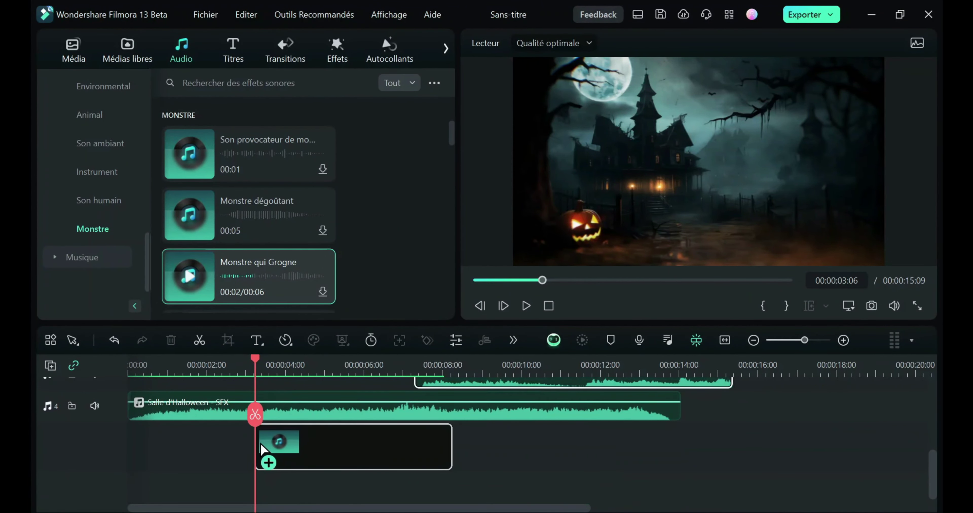
pyautogui.moveTo(262, 450); pyautogui.dragTo(262, 449)
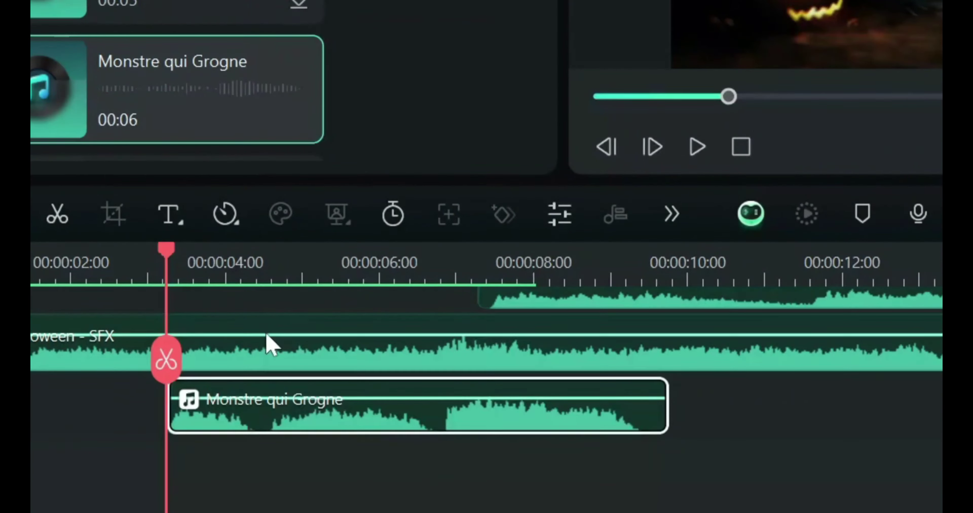
pyautogui.scroll(5, 283, 359)
pyautogui.scroll(-5, 235, 414)
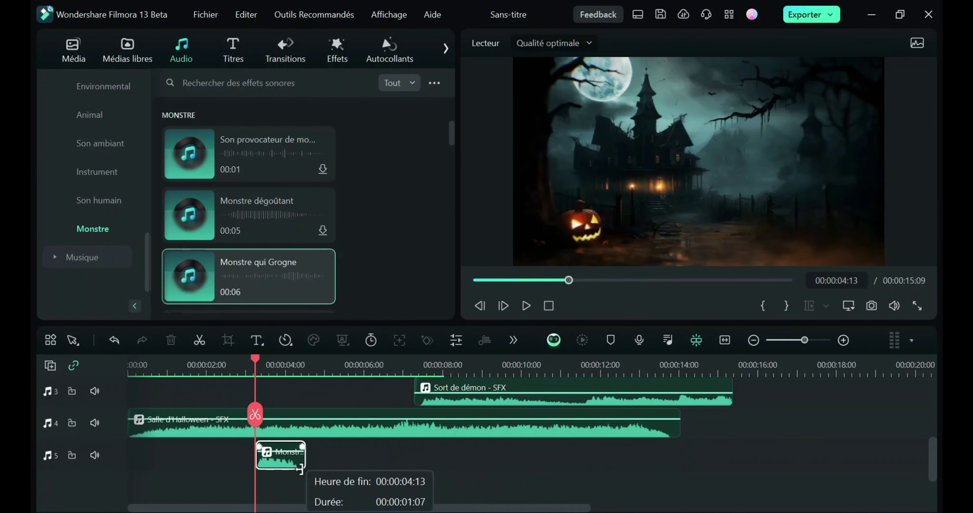
# Add the Rire diabolique sound effect, then find "chauve souris" sounds and place Scary Halloween Bats beneath it near the glowing-eyes transition
pyautogui.moveTo(250, 209); pyautogui.dragTo(268, 264)
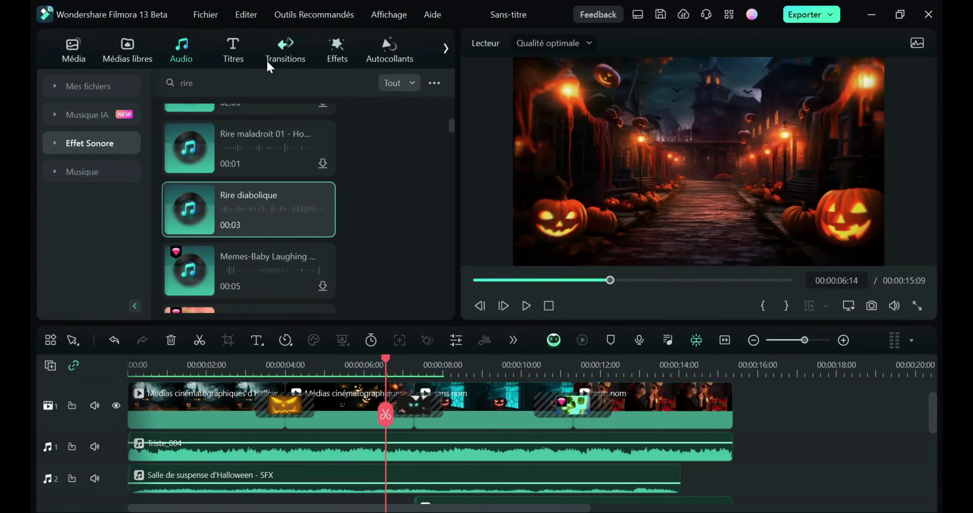
pyautogui.click(226, 83)
pyautogui.write('uve souris')
pyautogui.press('Return')
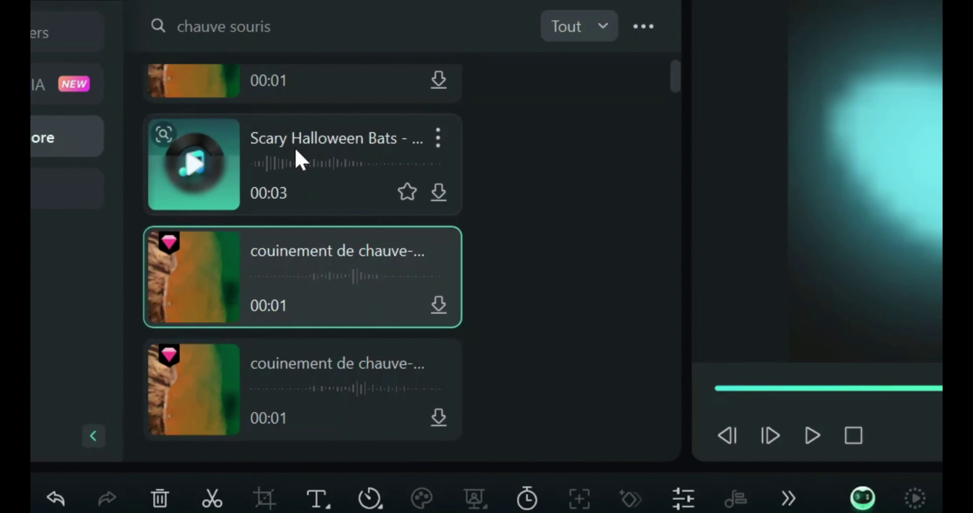
pyautogui.moveTo(298, 160); pyautogui.dragTo(587, 512)
pyautogui.moveTo(238, 426); pyautogui.dragTo(220, 413)
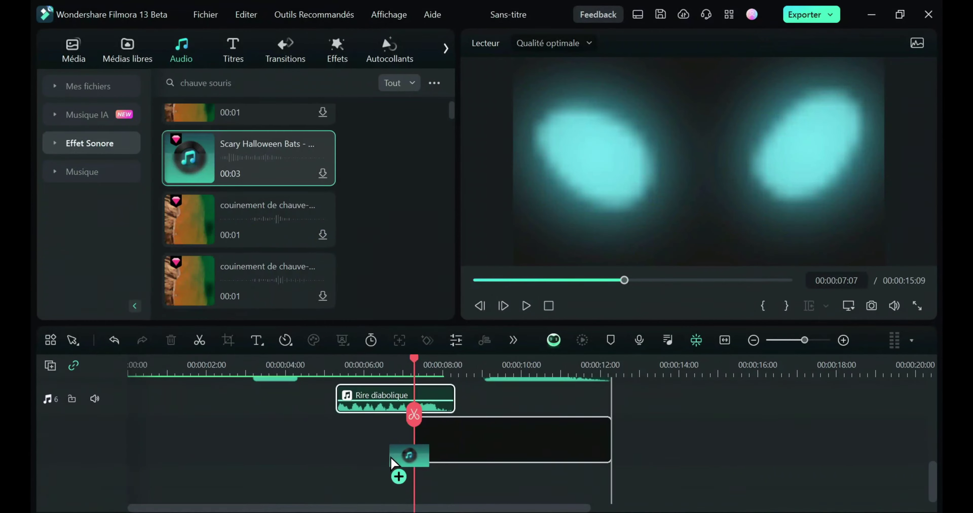
pyautogui.moveTo(386, 457); pyautogui.dragTo(441, 440)
pyautogui.scroll(4, 444, 434)
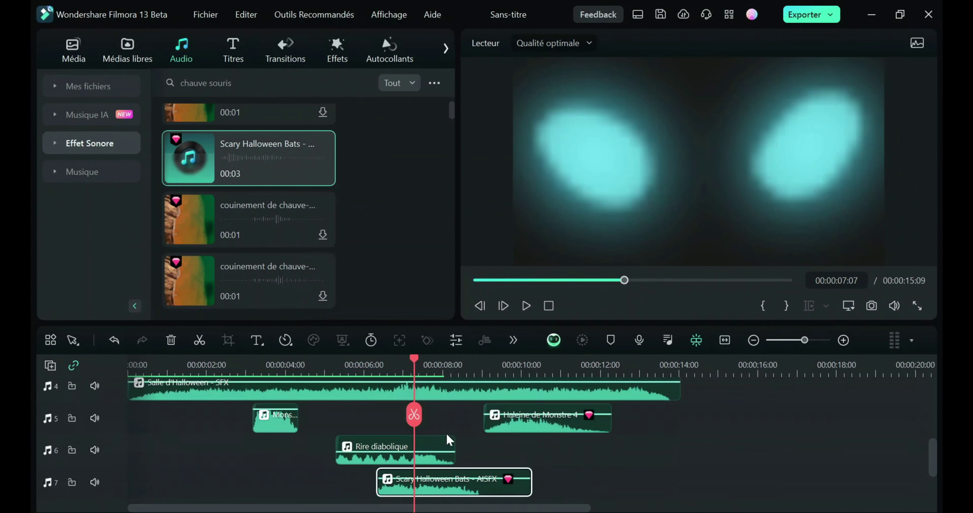
# Trim the Scary Halloween Bats clip to about 1.5 seconds around the glowing-eyes transition
pyautogui.moveTo(413, 362); pyautogui.dragTo(387, 375)
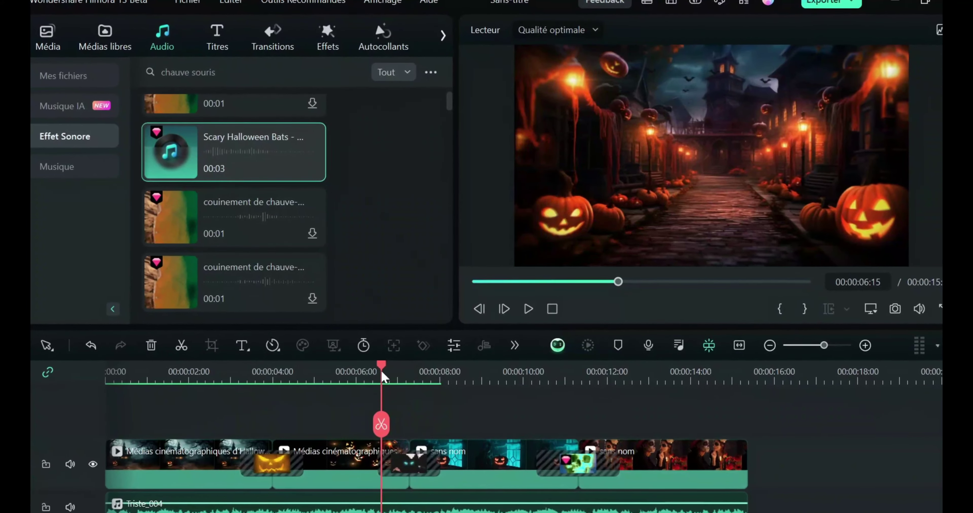
pyautogui.scroll(-3, 393, 434)
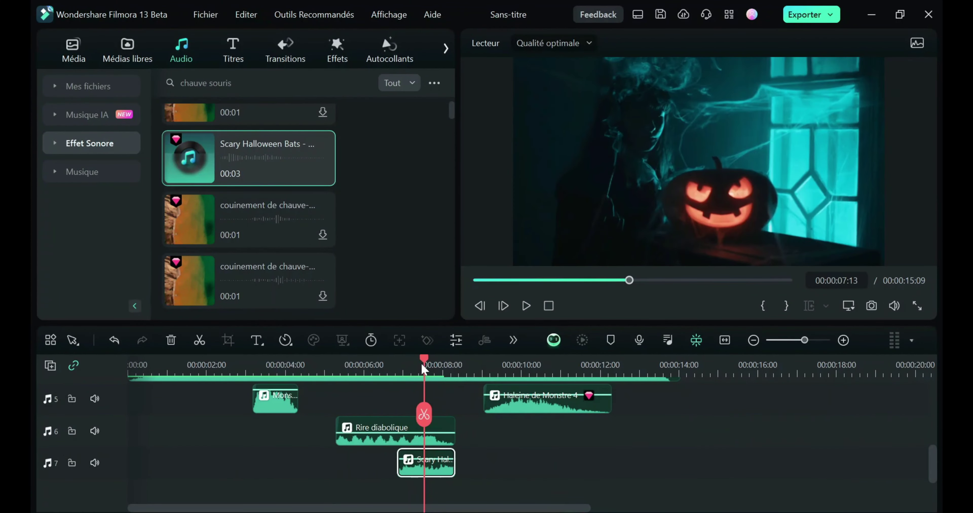
pyautogui.click(411, 363)
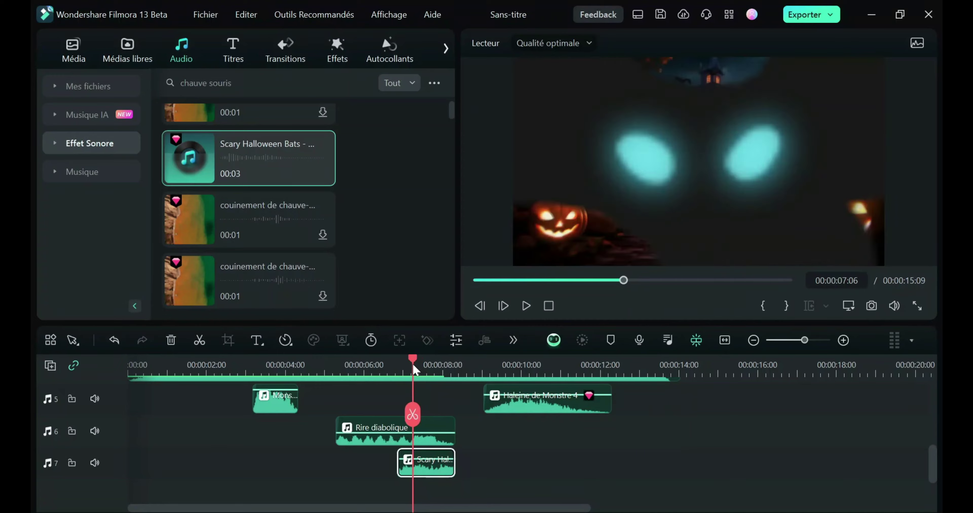
# Set the Scary Halloween Bats clip's fade-out to 1.37 seconds and shorten the clip to about one second
pyautogui.doubleClick(434, 469)
pyautogui.scroll(-5, 204, 286)
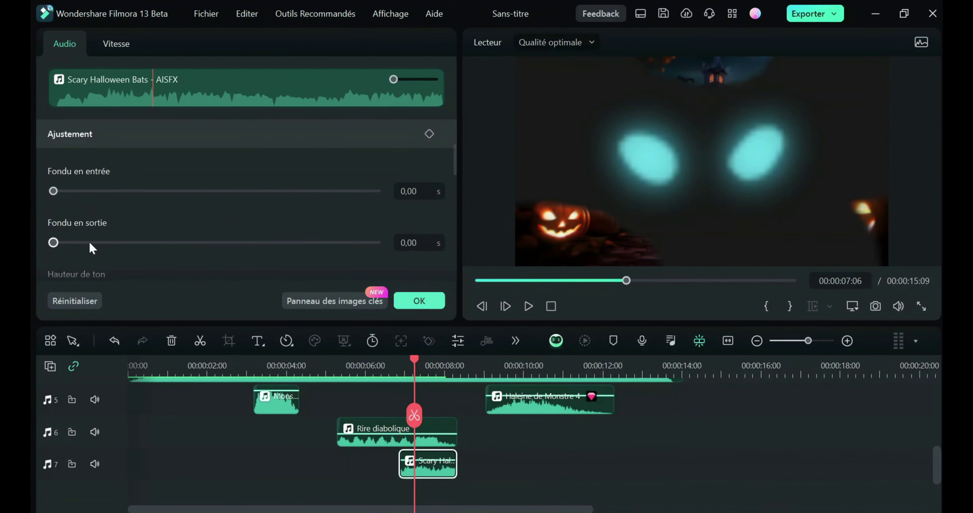
pyautogui.moveTo(89, 242); pyautogui.dragTo(229, 241)
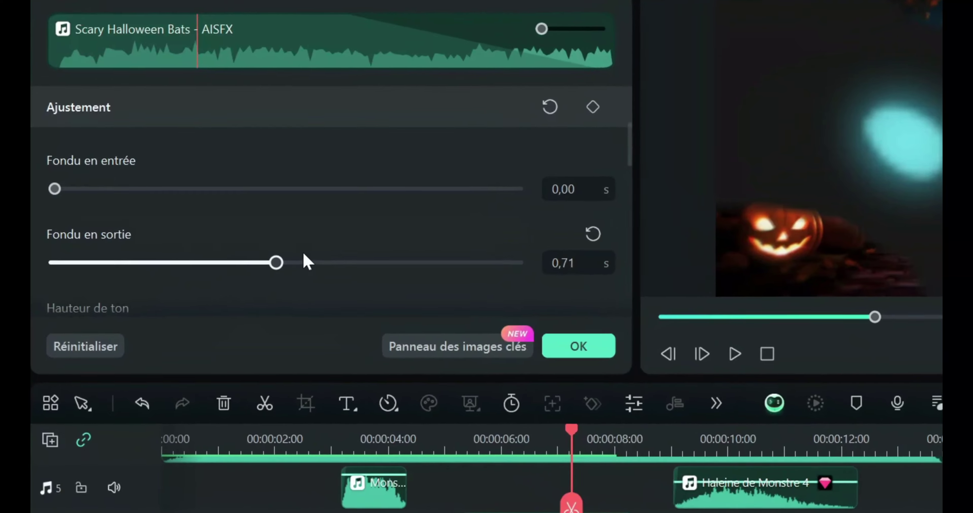
pyautogui.moveTo(308, 261); pyautogui.dragTo(442, 261)
pyautogui.moveTo(594, 289); pyautogui.dragTo(591, 289)
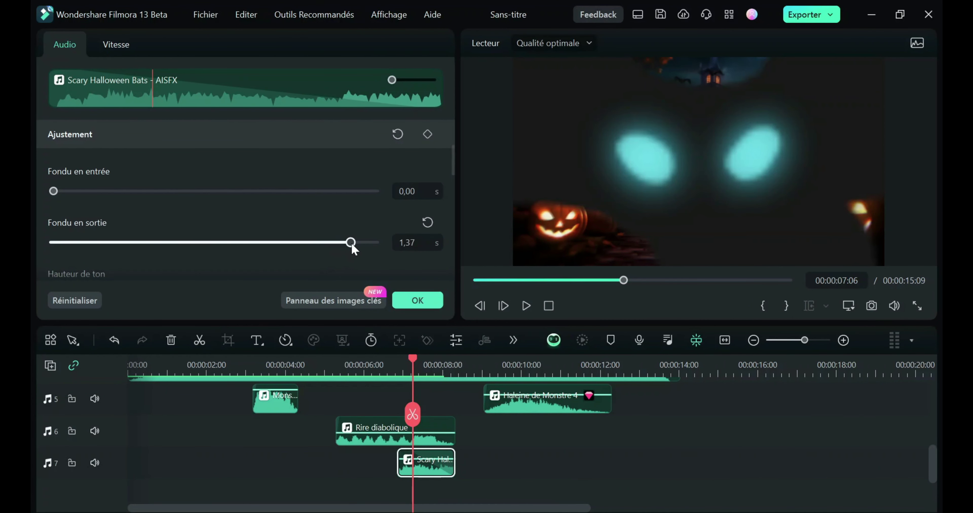
pyautogui.click(498, 467)
pyautogui.moveTo(454, 464); pyautogui.dragTo(437, 464)
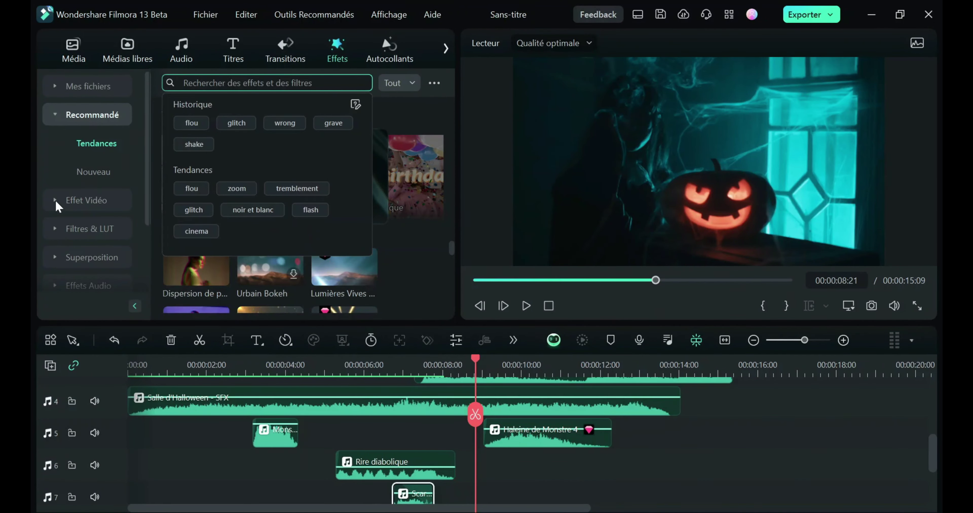
# Search the video effects for "halloween" and apply the Pack Effrayant effect to the third clip
pyautogui.click(74, 200)
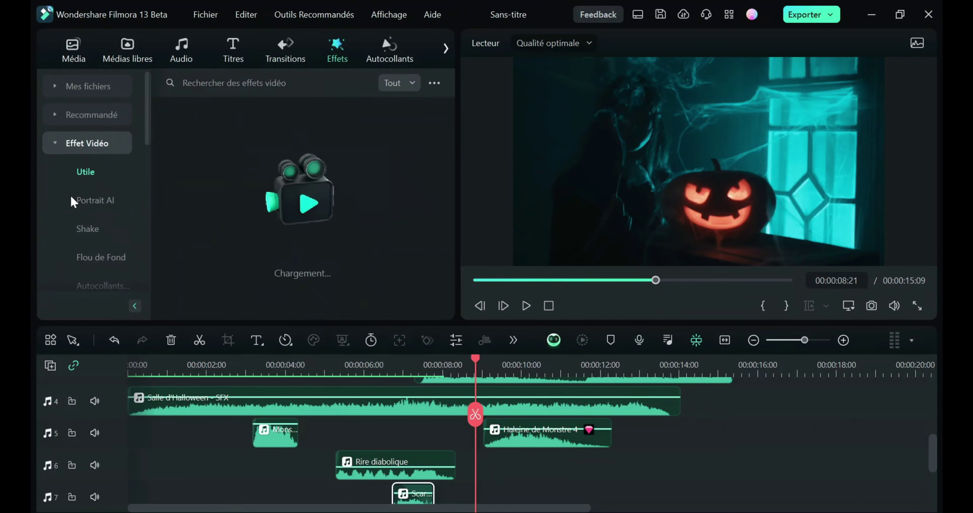
pyautogui.write('halloween')
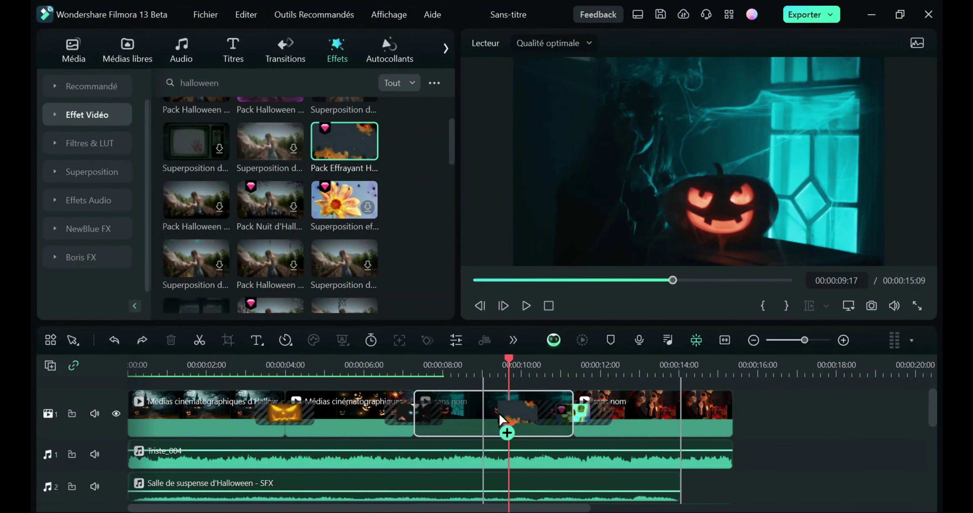
pyautogui.moveTo(501, 419); pyautogui.dragTo(502, 419)
# Apply the dark window-frame Halloween overlay to the last clip and preview other Halloween effects
pyautogui.scroll(-3, 246, 226)
pyautogui.moveTo(196, 218); pyautogui.dragTo(647, 447)
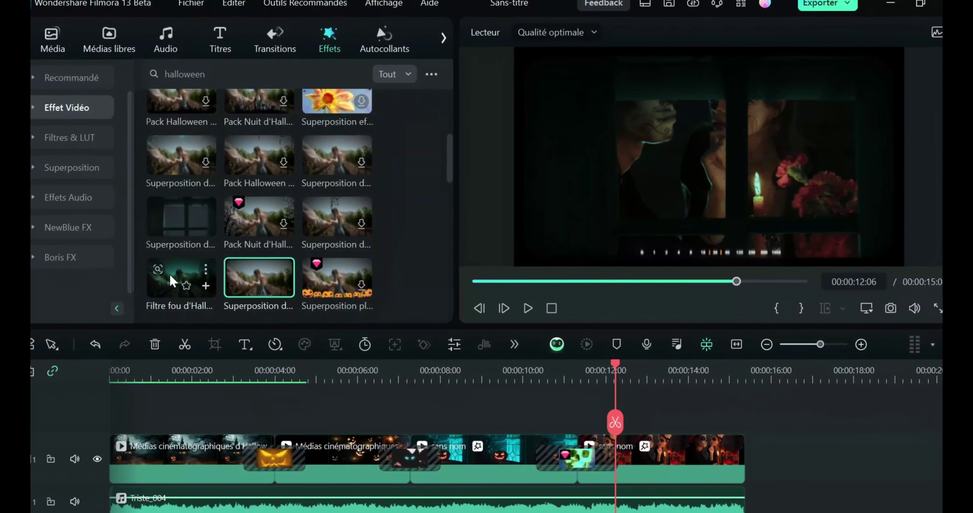
pyautogui.click(174, 281)
pyautogui.click(271, 283)
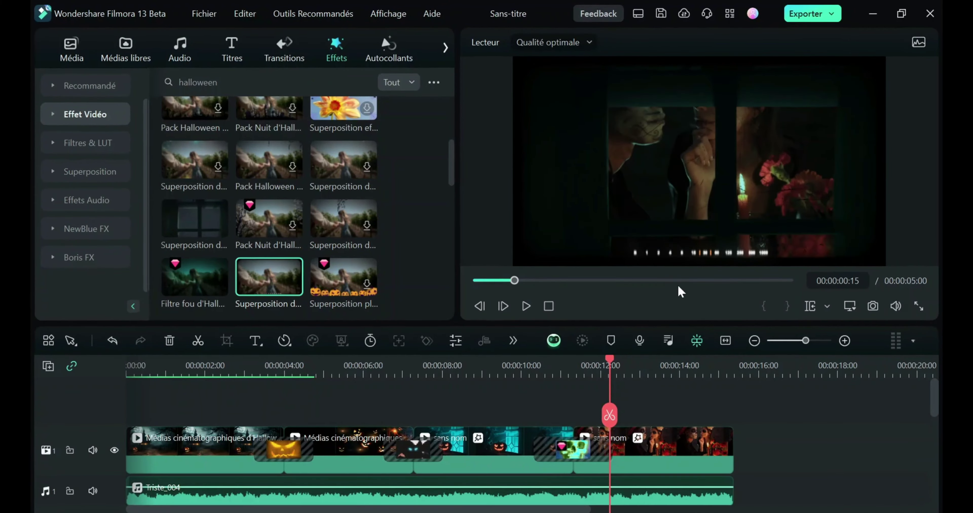
# Replace the red claw transition at the end of the last clip with the dark Halloween Is Here transition and preview it
pyautogui.click(675, 367)
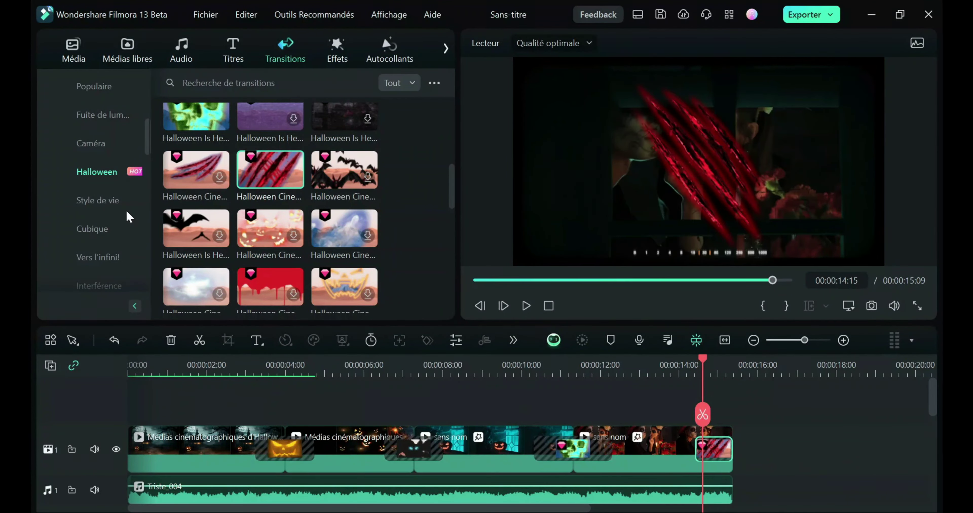
pyautogui.scroll(-3, 248, 208)
pyautogui.scroll(-3, 248, 208)
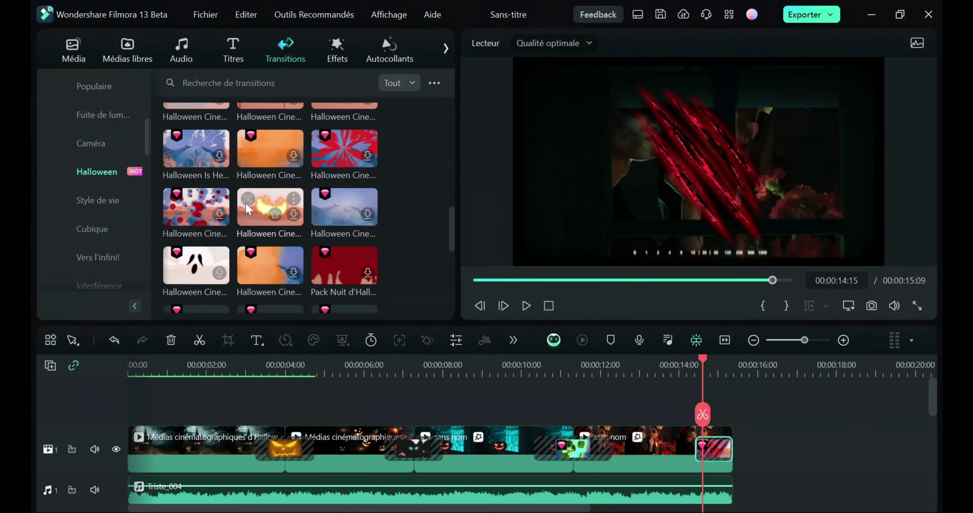
pyautogui.moveTo(595, 361); pyautogui.dragTo(320, 199)
pyautogui.scroll(-3, 321, 199)
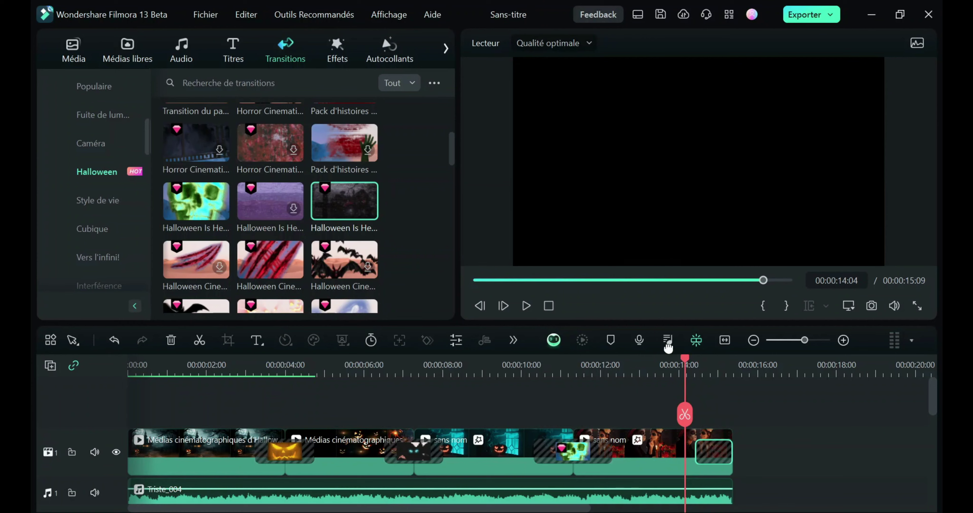
pyautogui.click(336, 195)
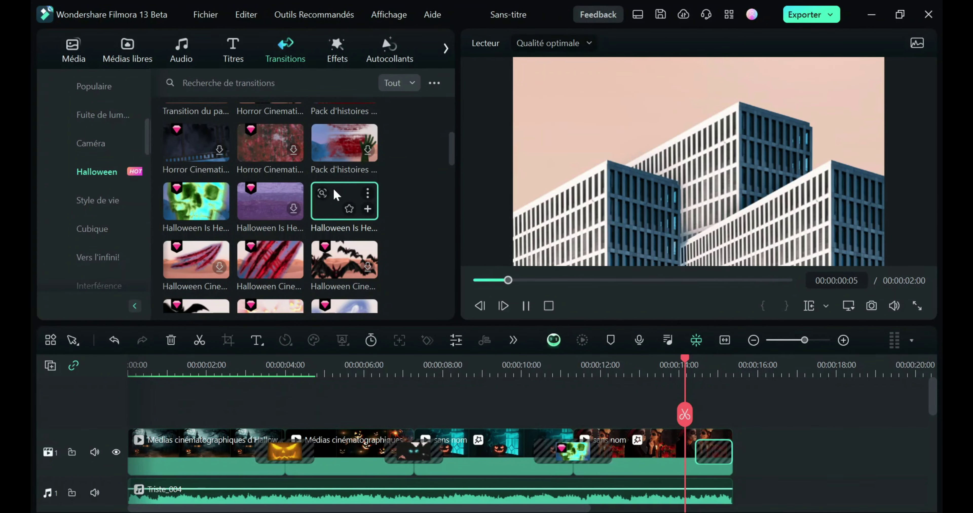
pyautogui.click(367, 193)
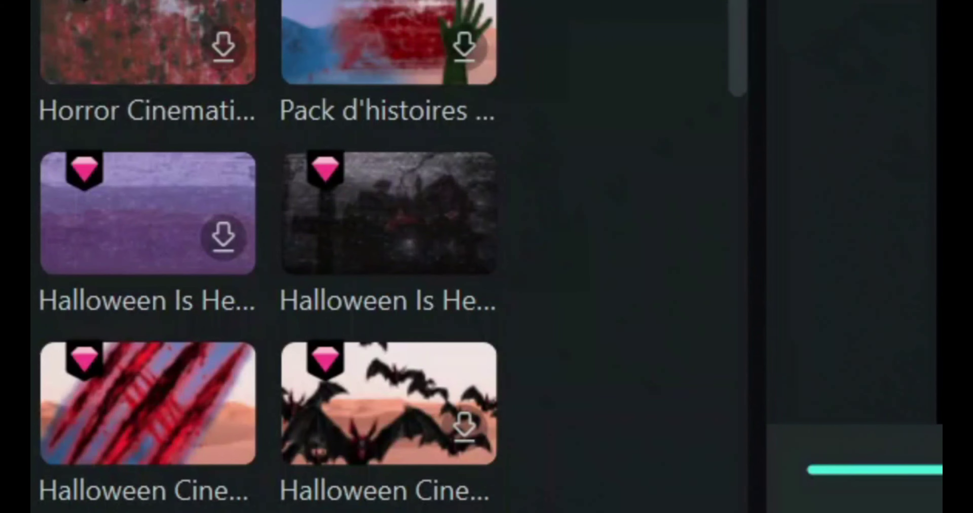
# Add the Rire diabolique sound effect on audio track 5 across the end of the last clip and give it a fade-out
pyautogui.click(722, 366)
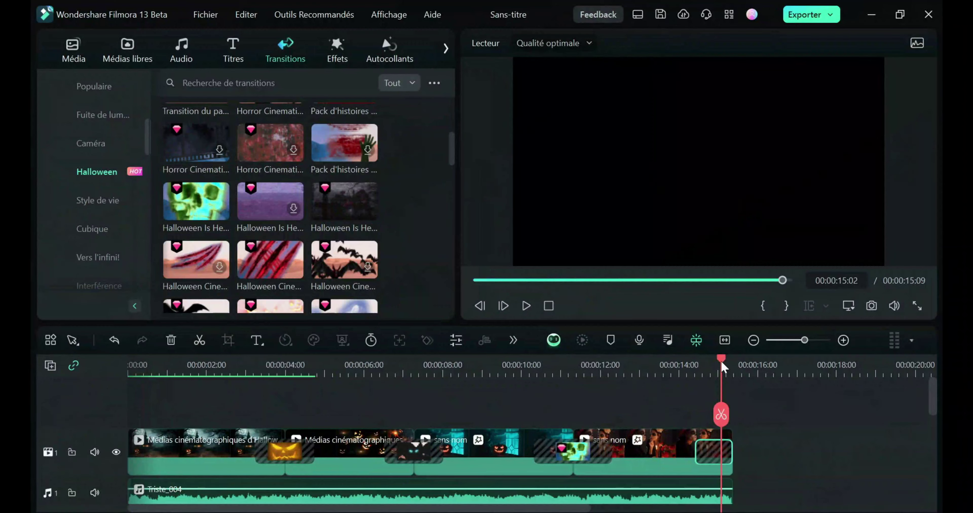
pyautogui.scroll(-3, 702, 434)
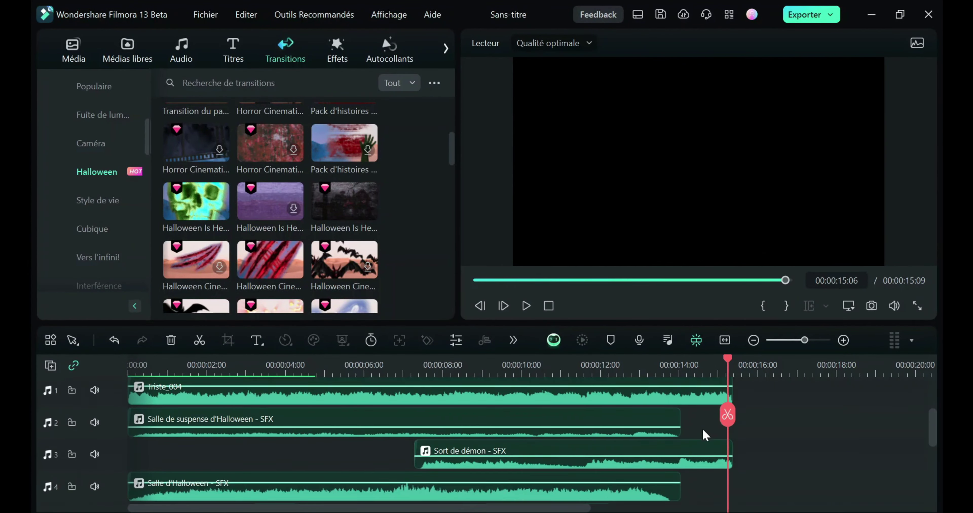
pyautogui.click(185, 53)
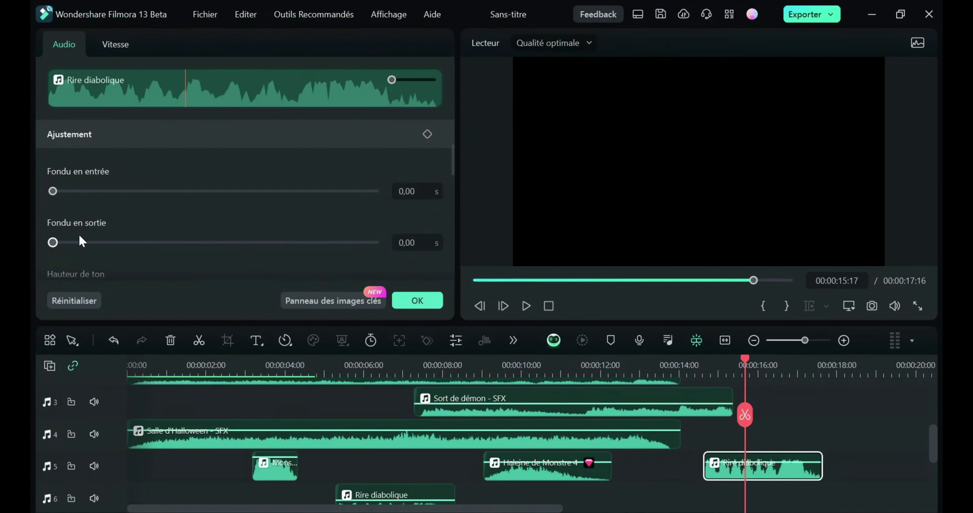
pyautogui.moveTo(78, 233); pyautogui.dragTo(253, 230)
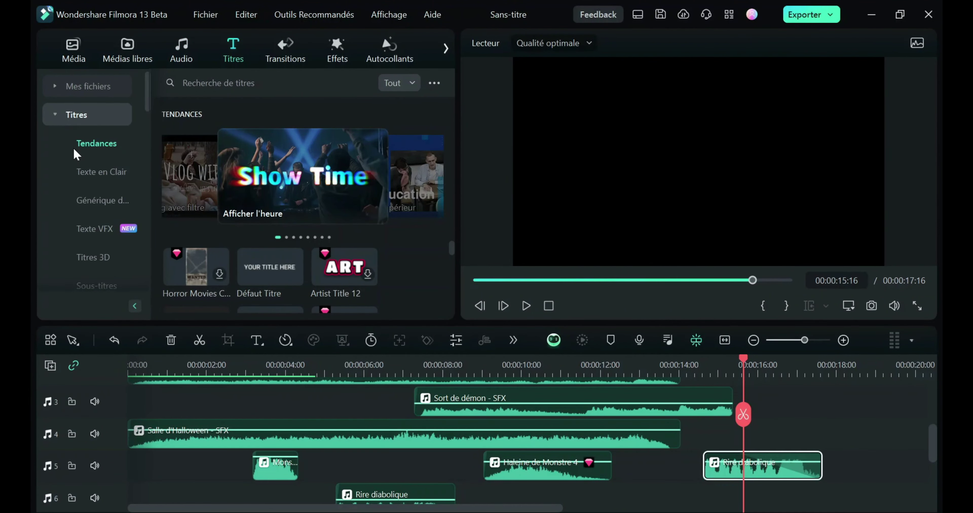
# Search the titles for "halloween" and place the orange Halloween Pack title directly after the last video clip
pyautogui.click(226, 83)
pyautogui.write('hall')
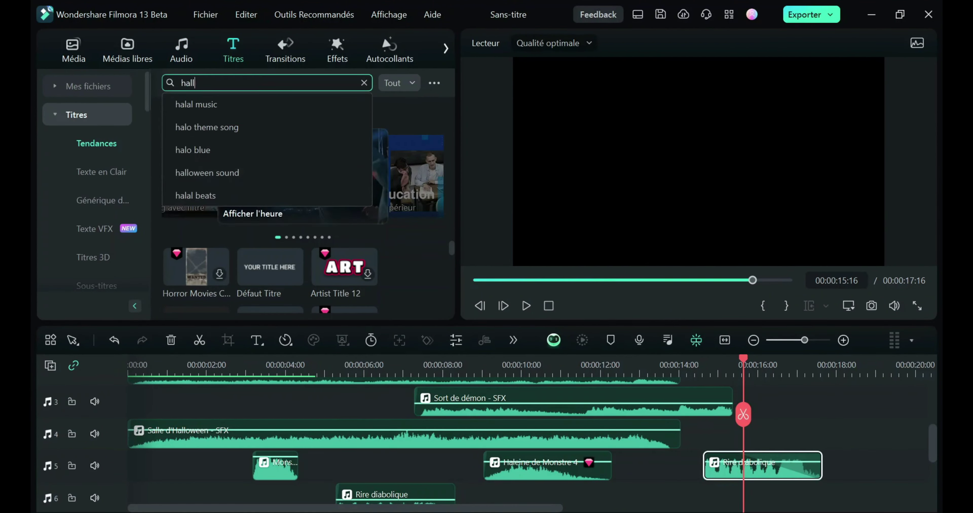
pyautogui.write('oween')
pyautogui.press('Return')
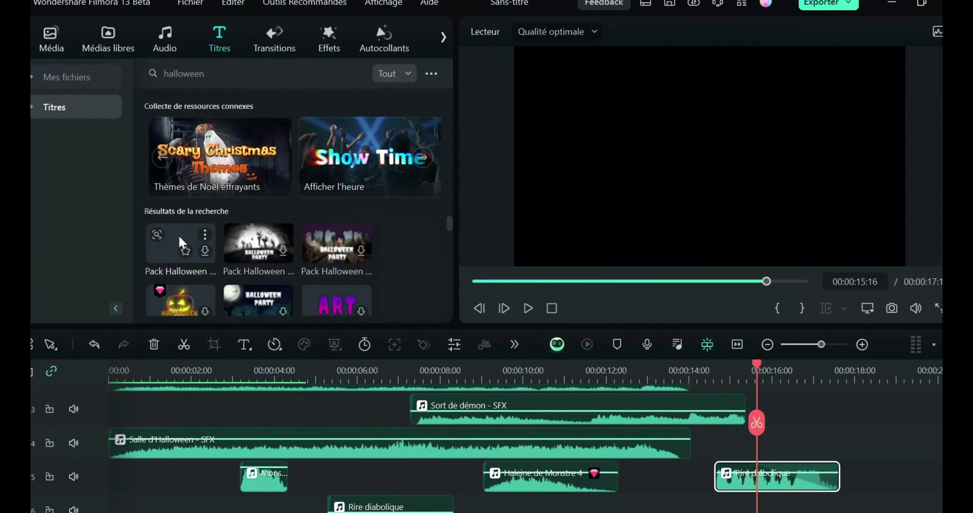
pyautogui.moveTo(180, 238); pyautogui.dragTo(741, 412)
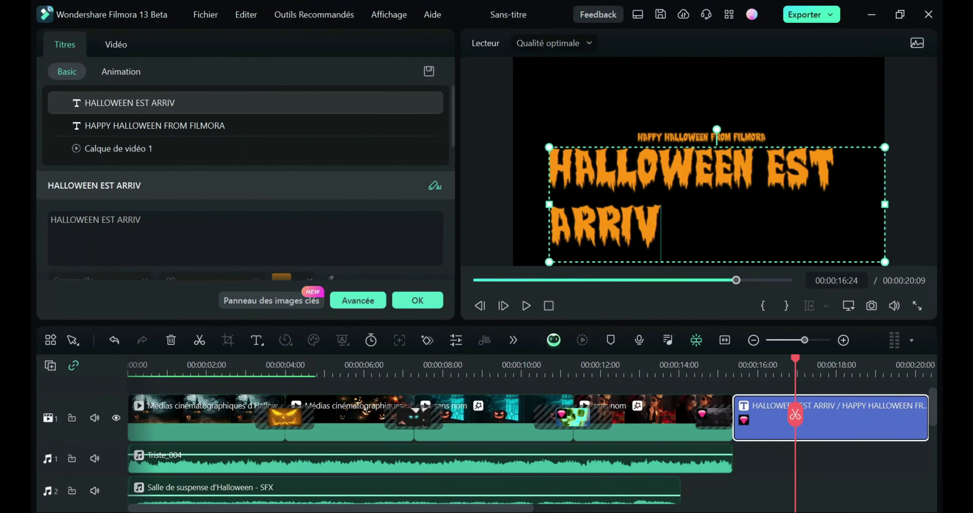
# Change the title's large text line to HALLOWEEN and reposition the title lines in the frame
pyautogui.press('BackSpace')
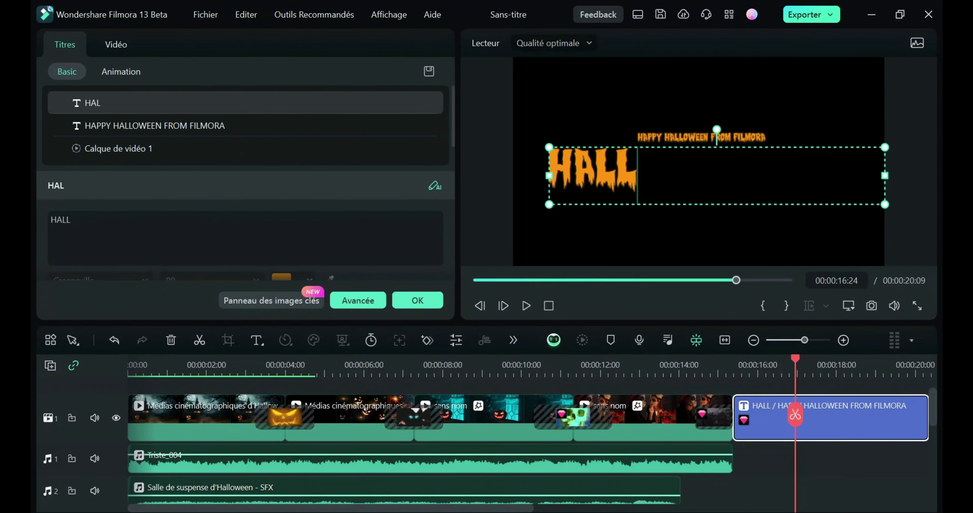
pyautogui.write('HALLOWEEN')
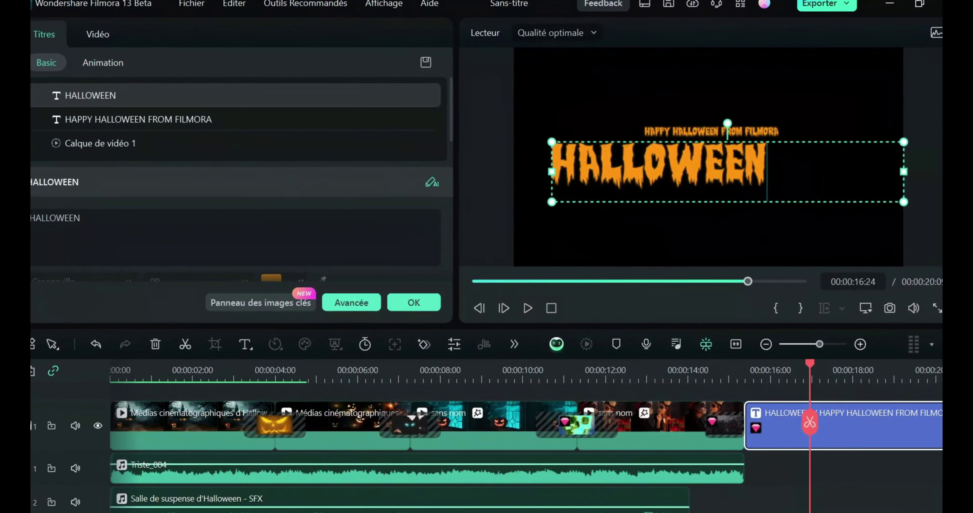
pyautogui.moveTo(771, 142); pyautogui.dragTo(817, 84)
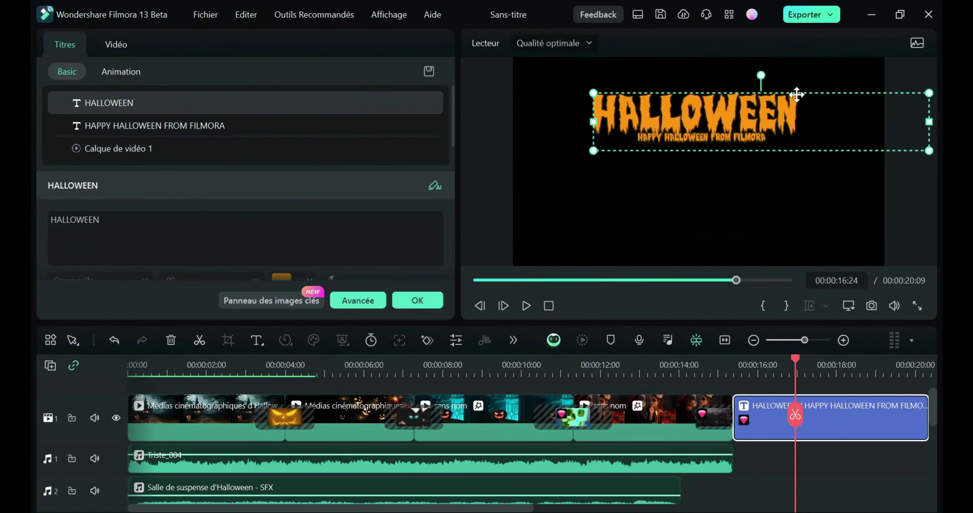
pyautogui.hotkey('ctrl', 'z')
pyautogui.hotkey('ctrl', 'z')
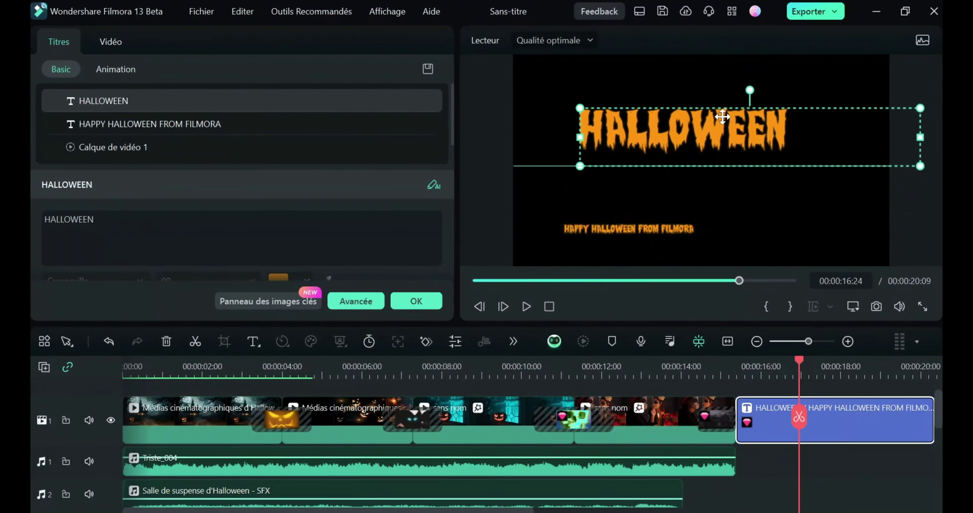
# Replace the title's small text line with EST ARRIVE, enlarge it and centre it beneath HALLOWEEN
pyautogui.click(731, 115)
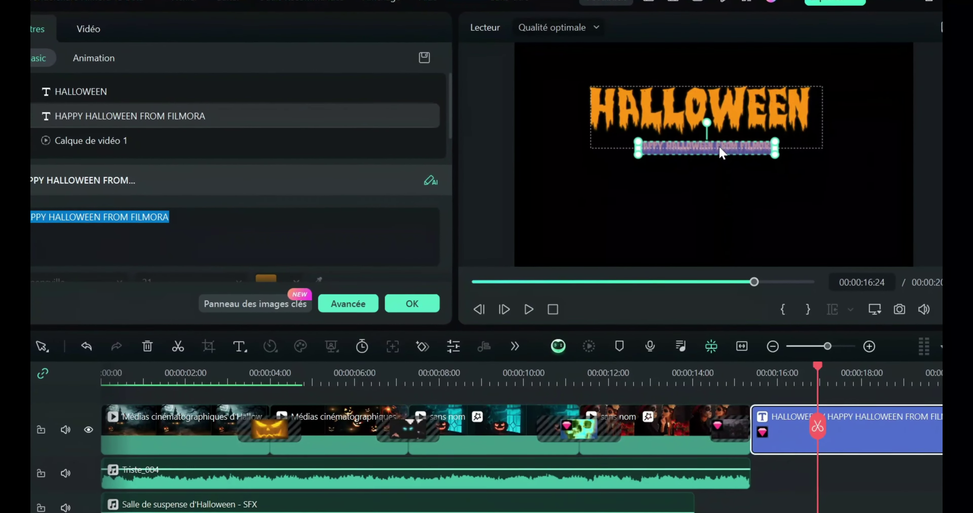
pyautogui.write('EST ARRIVE')
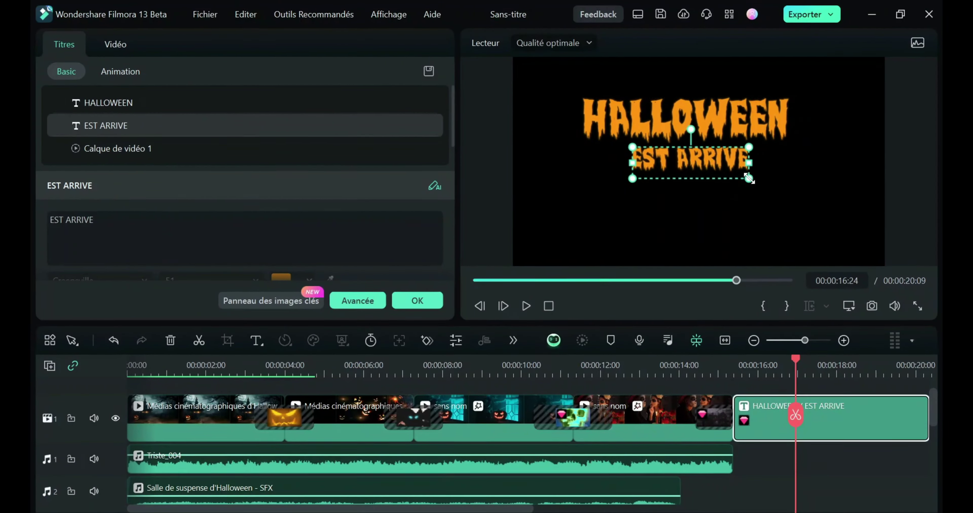
pyautogui.moveTo(749, 178); pyautogui.dragTo(718, 190)
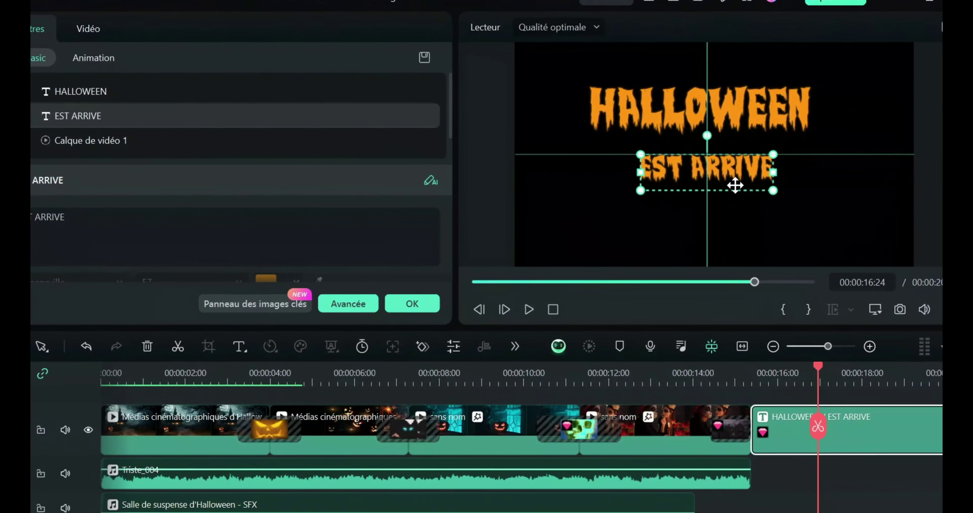
pyautogui.click(738, 124)
pyautogui.click(753, 407)
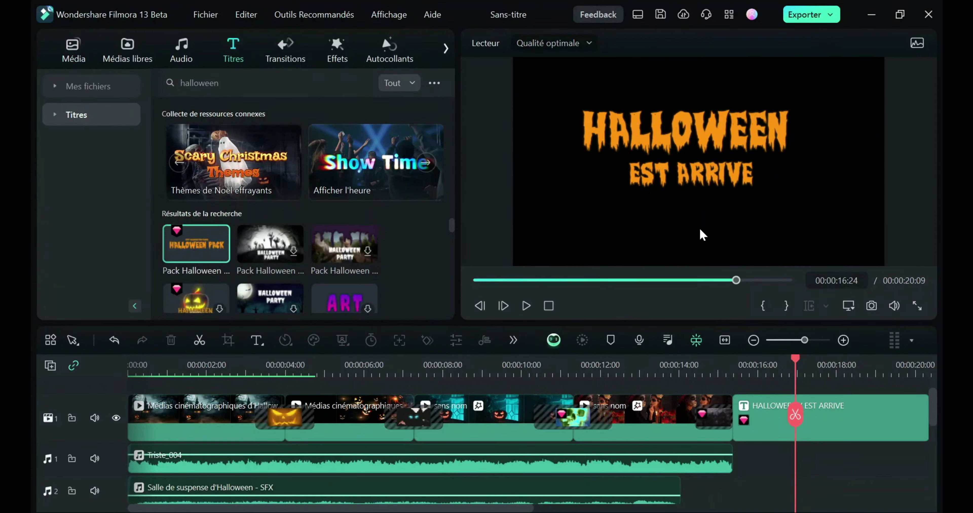
# Change the title's second line to EST DE RETOUR and align it beneath HALLOWEEN
pyautogui.doubleClick(813, 419)
pyautogui.click(96, 122)
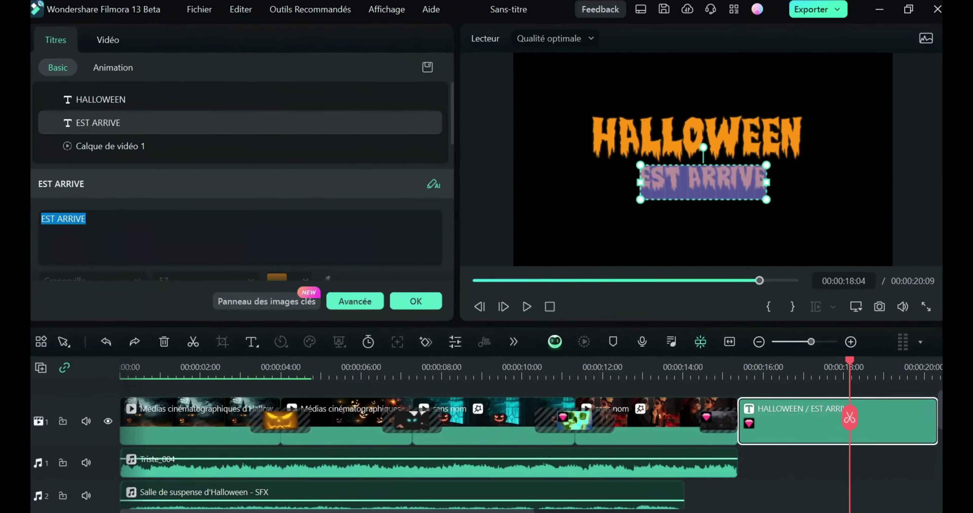
pyautogui.moveTo(66, 220); pyautogui.dragTo(78, 219)
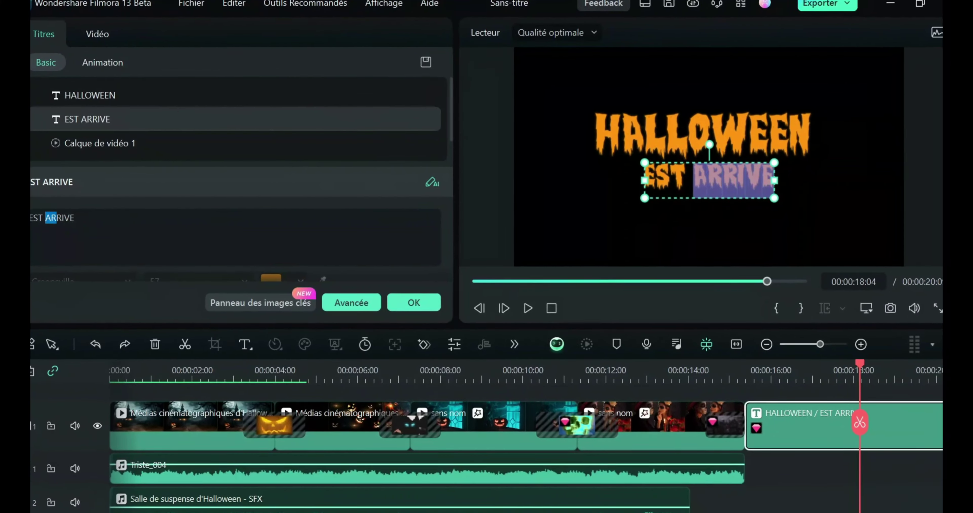
pyautogui.write('de retour')
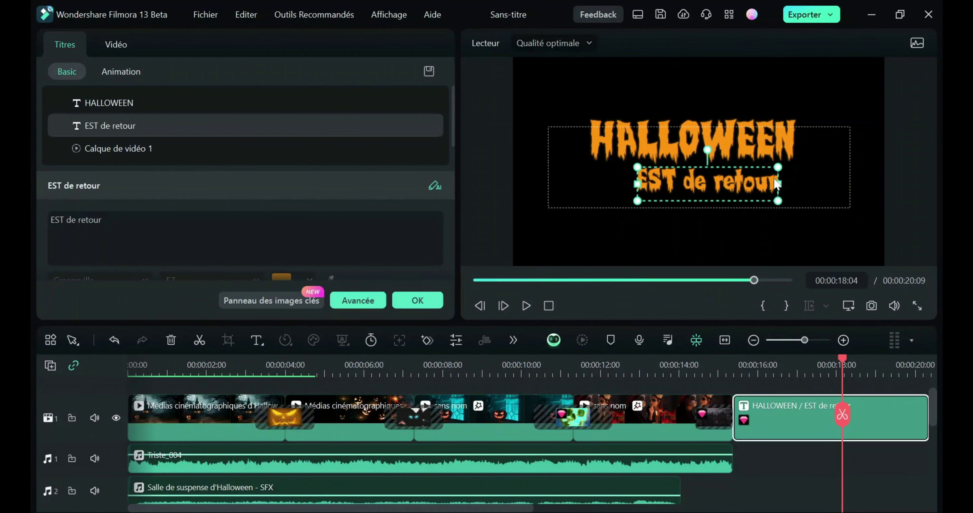
pyautogui.click(686, 144)
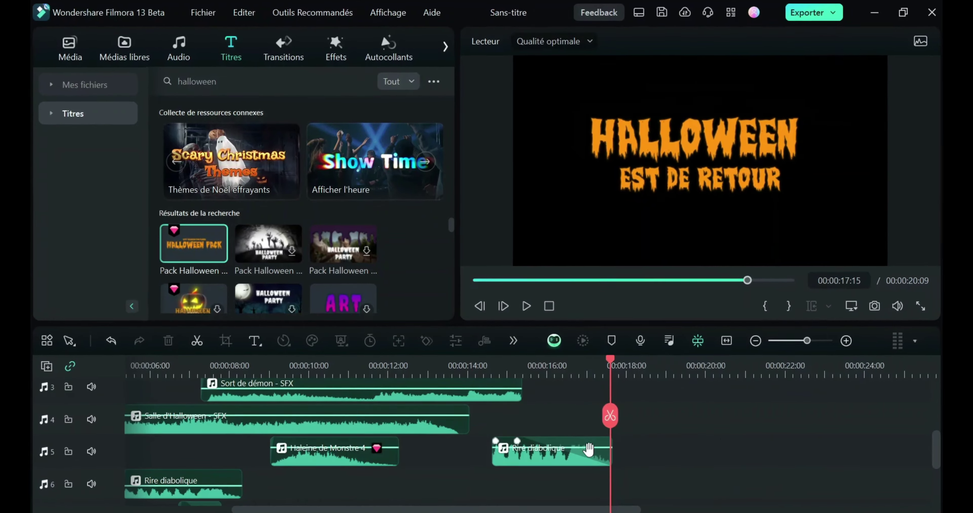
# Shorten the HALLOWEEN title clip so it ends with the last Rire diabolique sound, at about 00:00:17:15
pyautogui.scroll(2, 680, 416)
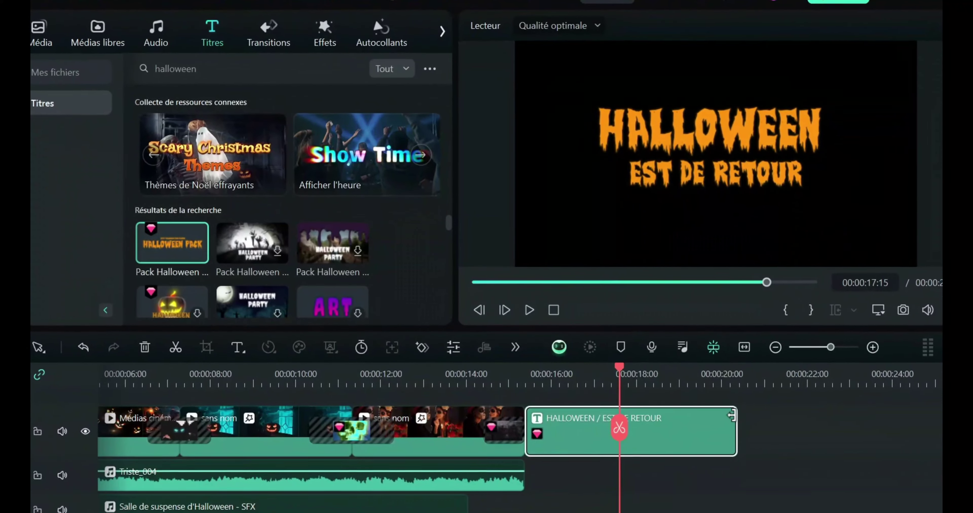
pyautogui.moveTo(732, 422); pyautogui.dragTo(616, 409)
pyautogui.doubleClick(578, 411)
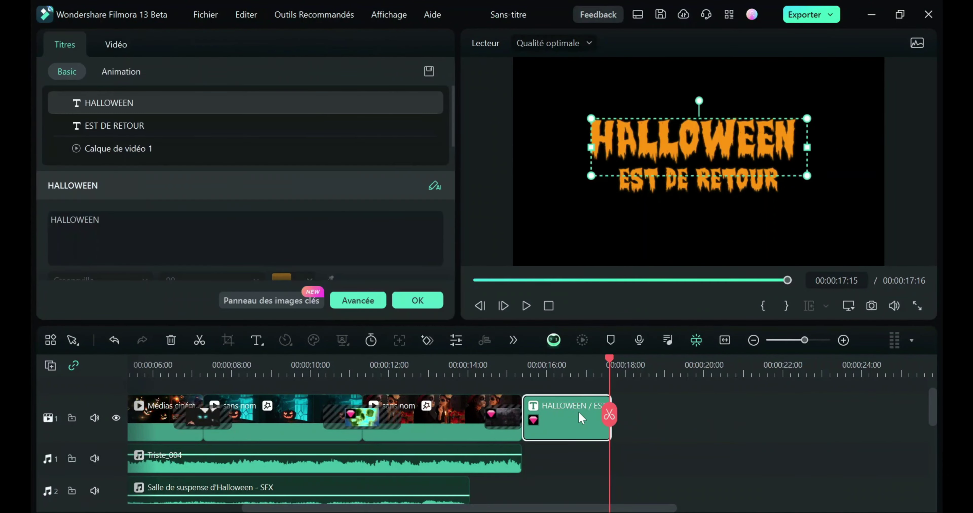
pyautogui.click(418, 300)
# Search the transitions for "fondu" and apply the Fondu transition to the end of the title clip
pyautogui.click(282, 43)
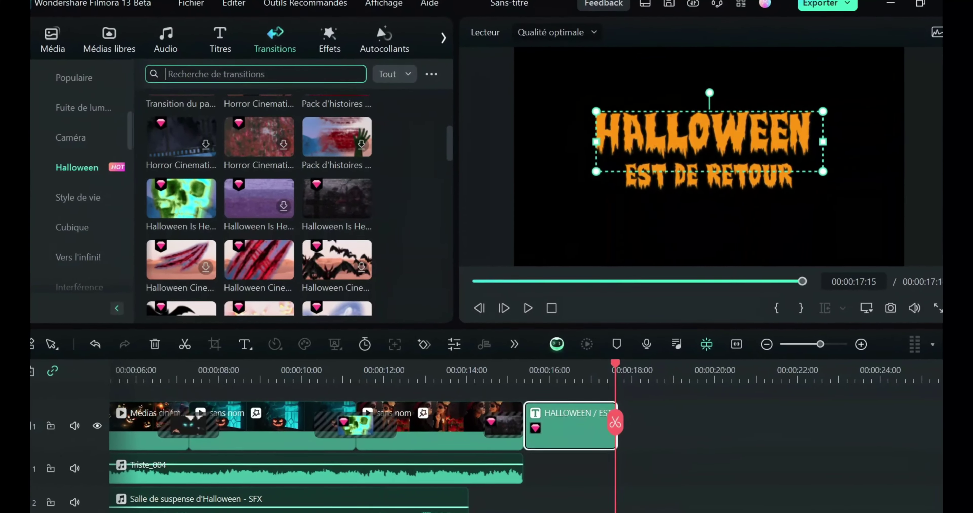
pyautogui.write('fondu')
pyautogui.press('Return')
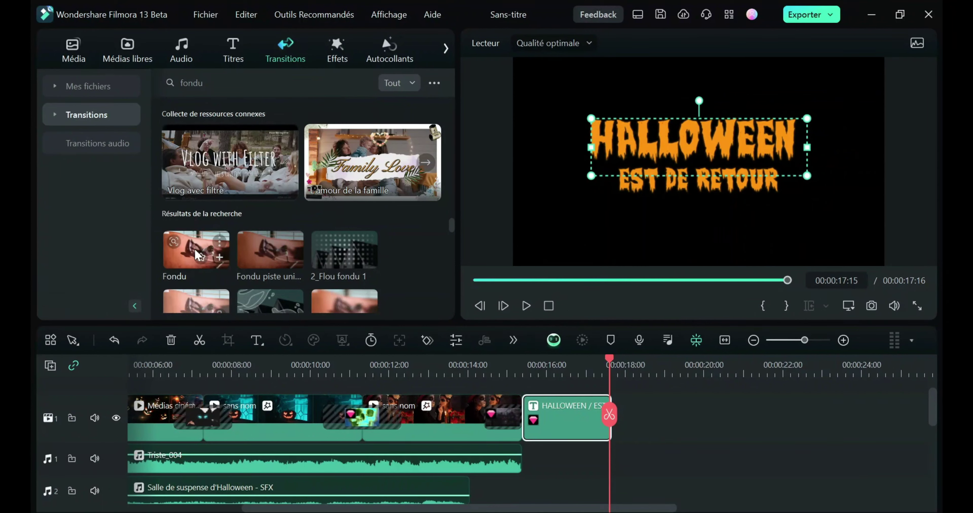
pyautogui.moveTo(600, 415); pyautogui.dragTo(542, 419)
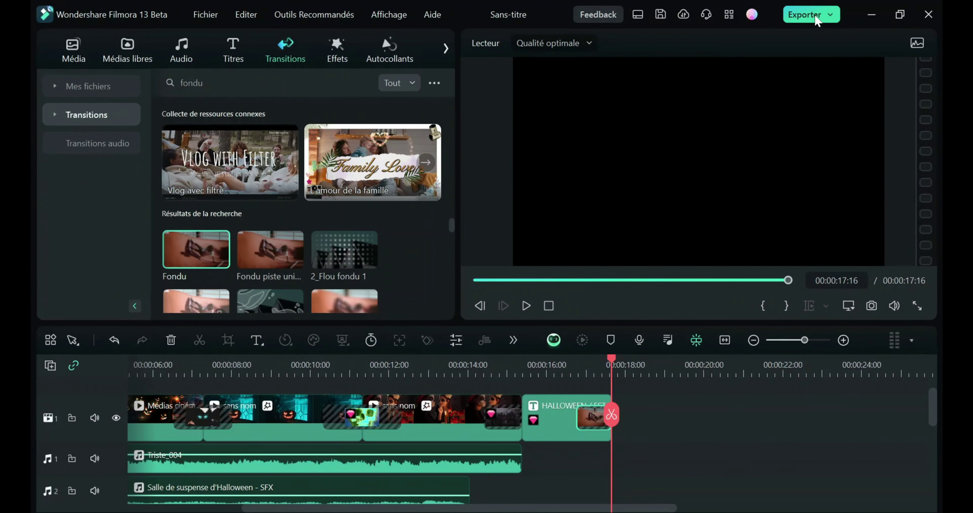
# Export the video locally as an MP4 named Halloween with the best quality, 1920x1080 resolution and 60 fps
pyautogui.click(808, 15)
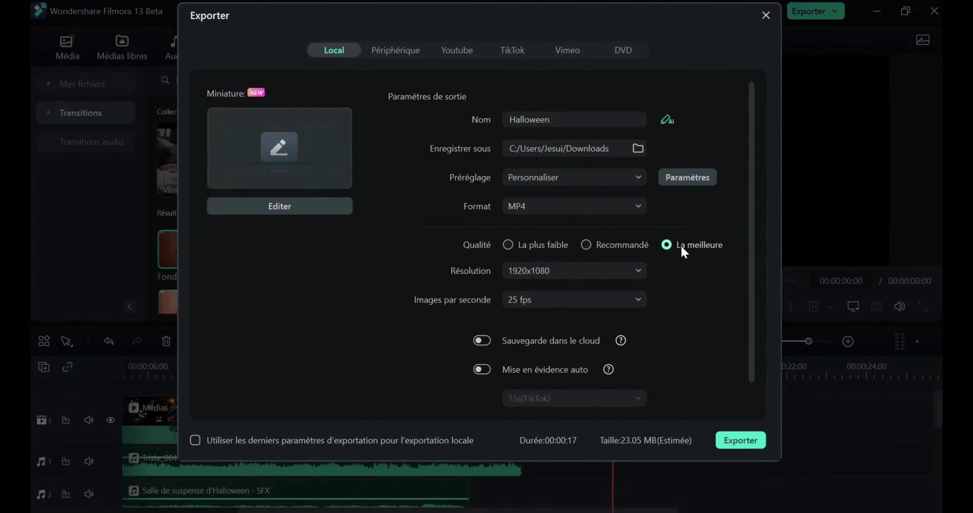
pyautogui.click(601, 299)
pyautogui.click(541, 277)
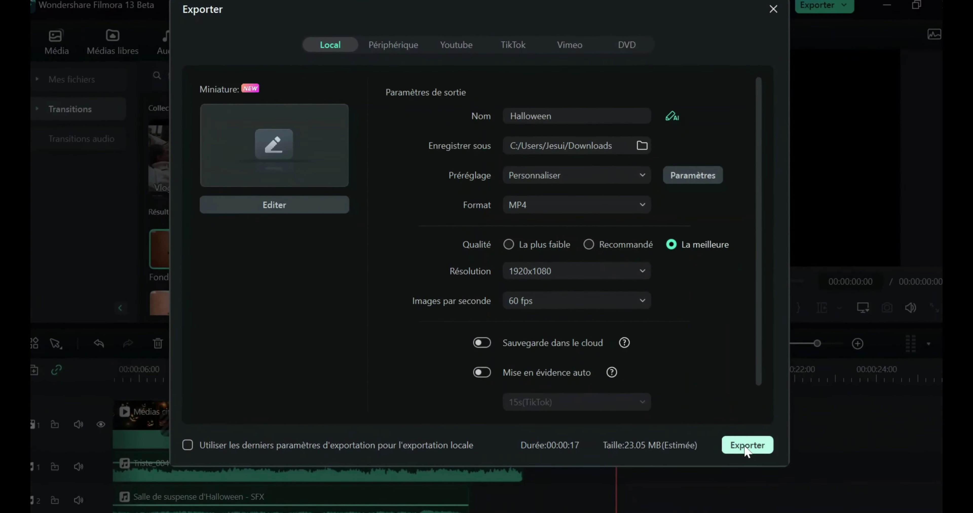
pyautogui.click(746, 446)
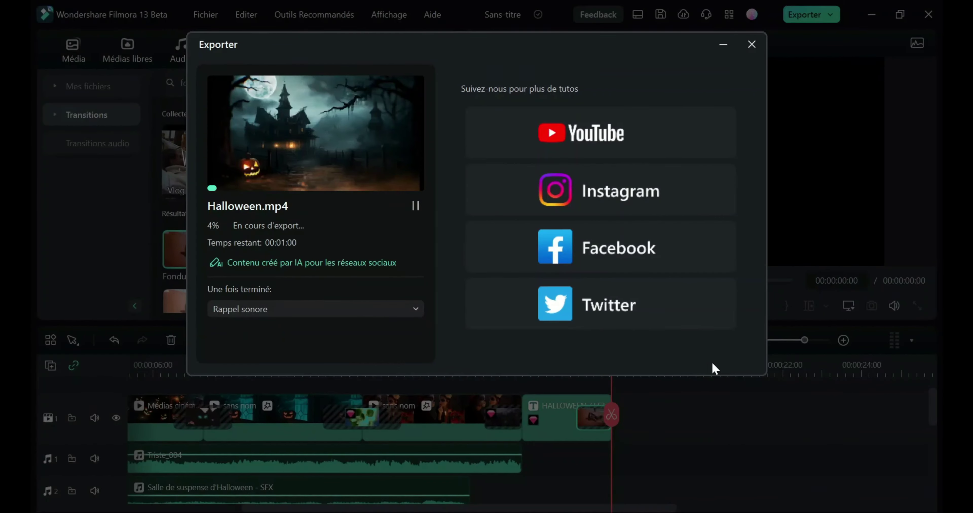